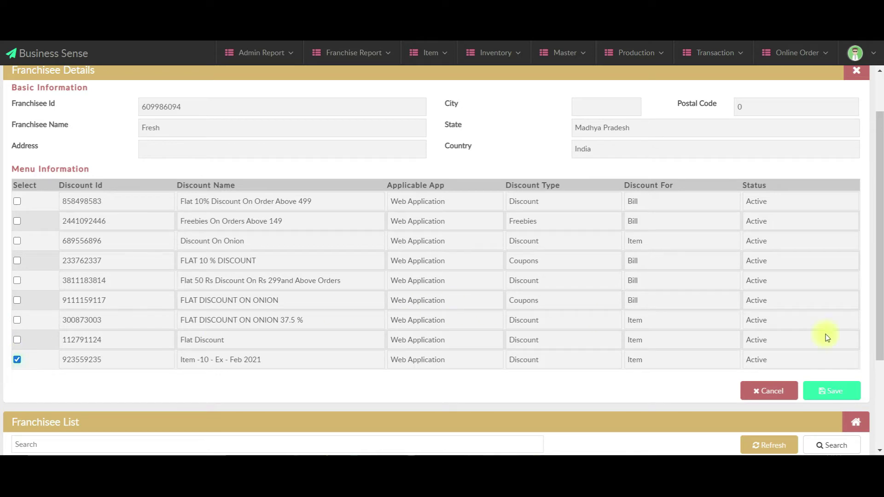
Save the Fresh franchisee's assignment of the Item -10 - Ex - Feb 2021 discount.
{"action": "left_click", "coordinate": [827, 391]}
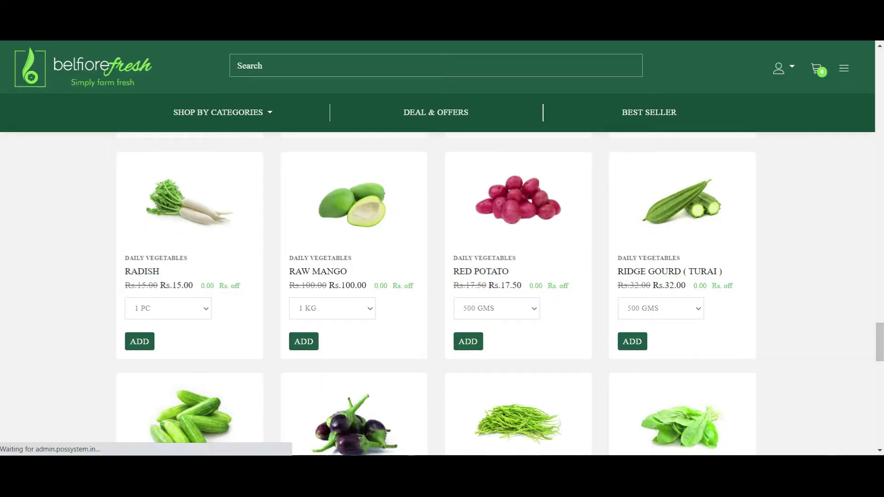
Switch to the belfiorefresh storefront and examine the discounted prices of Long Brinjal, Small Brinjal and the other daily vegetables.
{"action": "scroll", "coordinate": [355, 336], "scroll_direction": "up", "scroll_amount": 10}
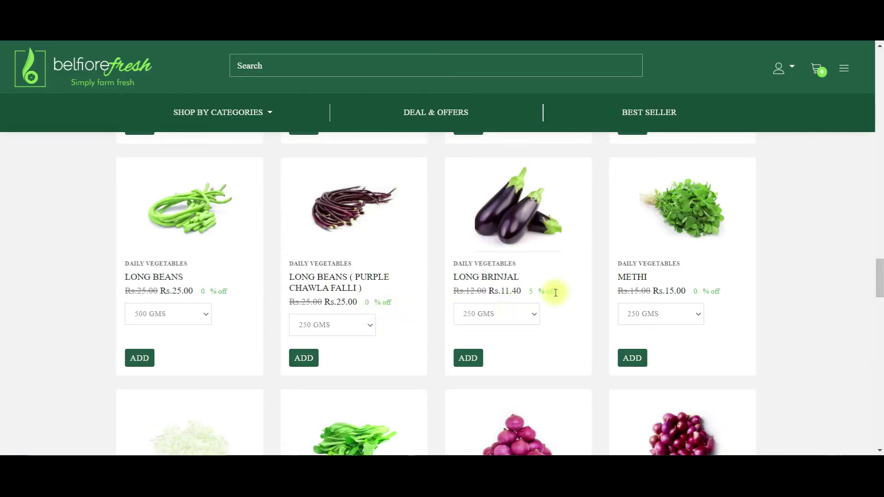
{"action": "left_click_drag", "start_coordinate": [561, 291], "coordinate": [530, 291]}
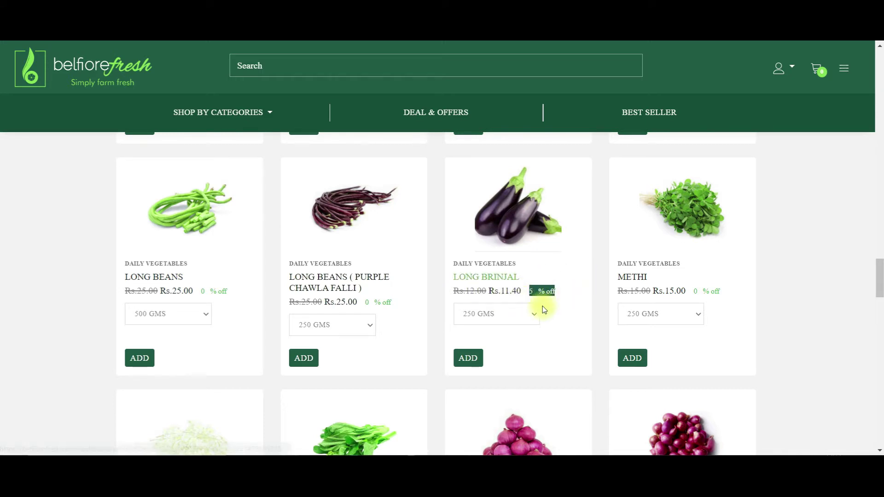
{"action": "scroll", "coordinate": [371, 319], "scroll_direction": "down", "scroll_amount": 5}
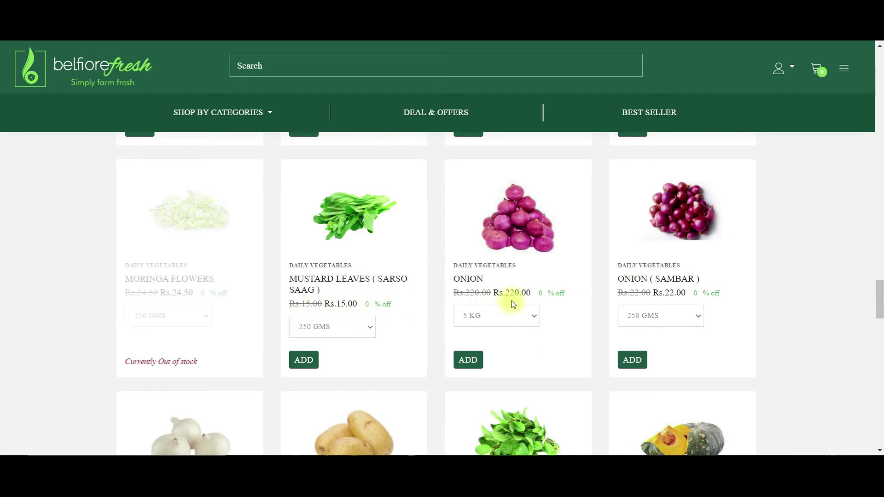
{"action": "scroll", "coordinate": [460, 332], "scroll_direction": "down", "scroll_amount": 5}
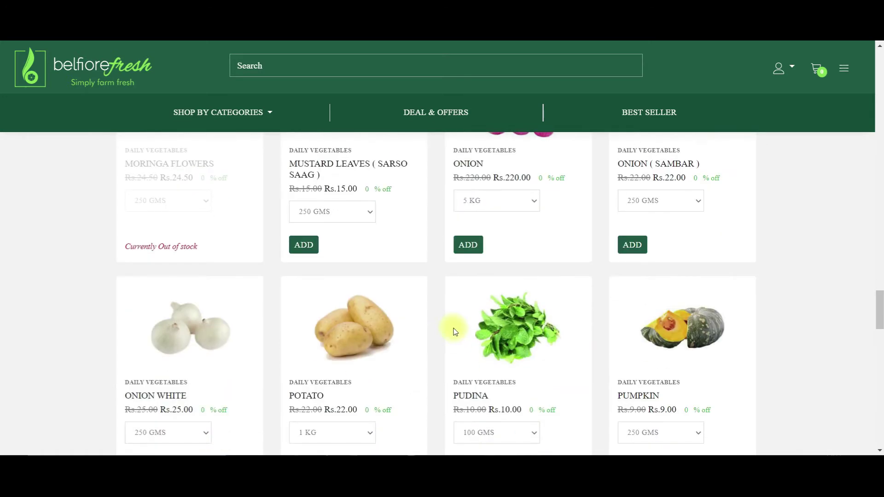
{"action": "scroll", "coordinate": [350, 339], "scroll_direction": "down", "scroll_amount": 5}
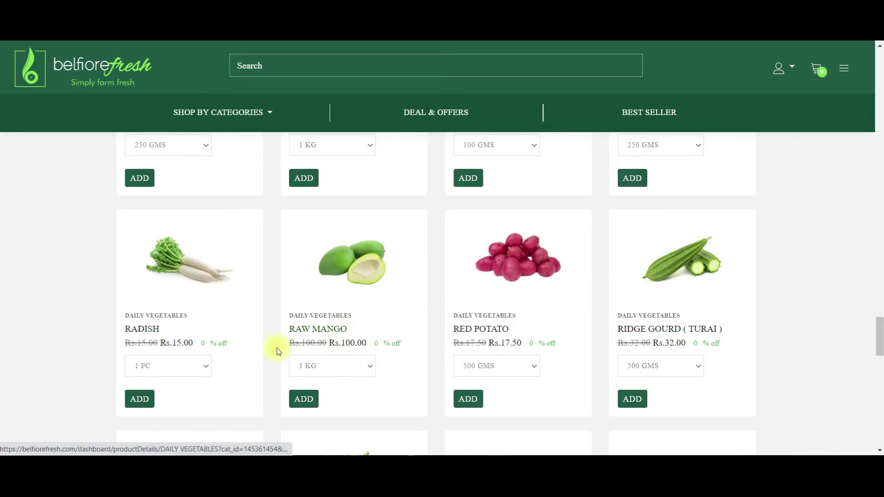
{"action": "scroll", "coordinate": [532, 353], "scroll_direction": "down", "scroll_amount": 5}
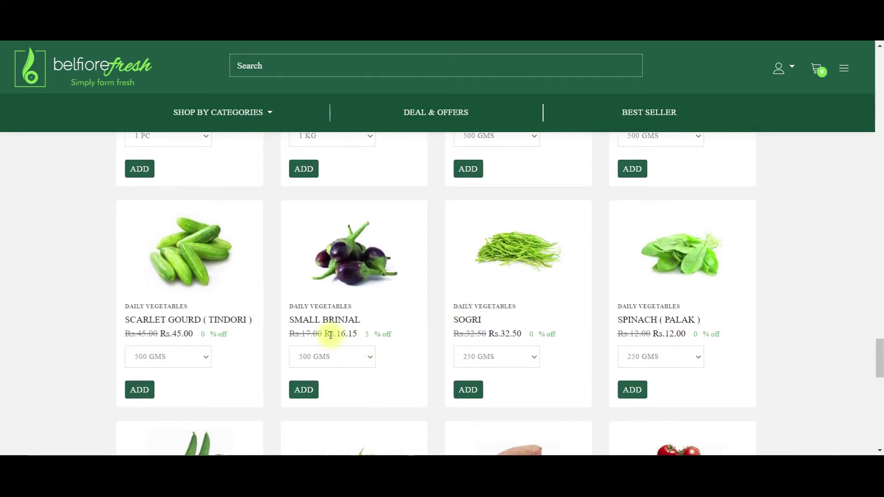
{"action": "scroll", "coordinate": [330, 335], "scroll_direction": "down", "scroll_amount": 5}
{"action": "scroll", "coordinate": [351, 353], "scroll_direction": "down", "scroll_amount": 5}
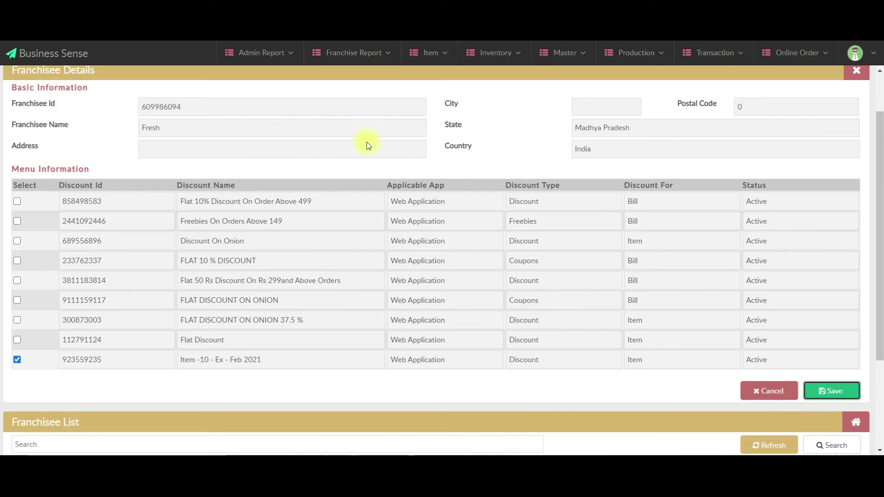
Switch back to Business Sense and start a new discount record from the item discount list.
{"action": "scroll", "coordinate": [367, 144], "scroll_direction": "up", "scroll_amount": 2}
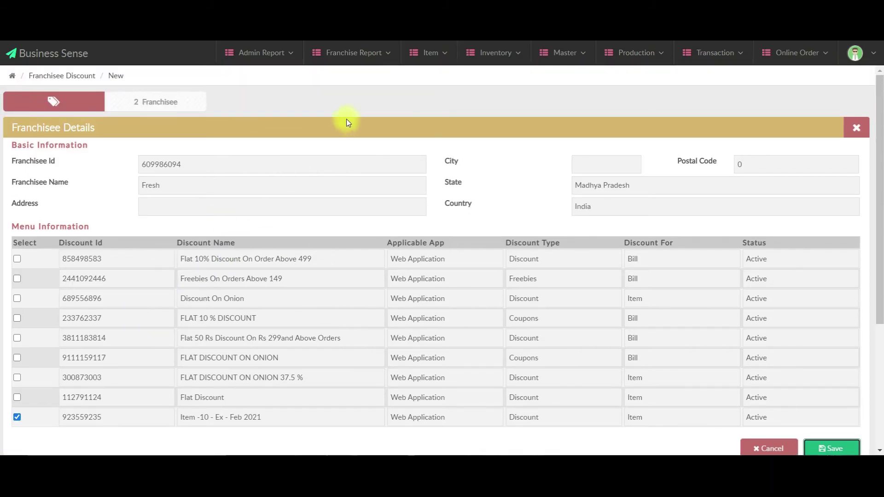
{"action": "left_click", "coordinate": [428, 53]}
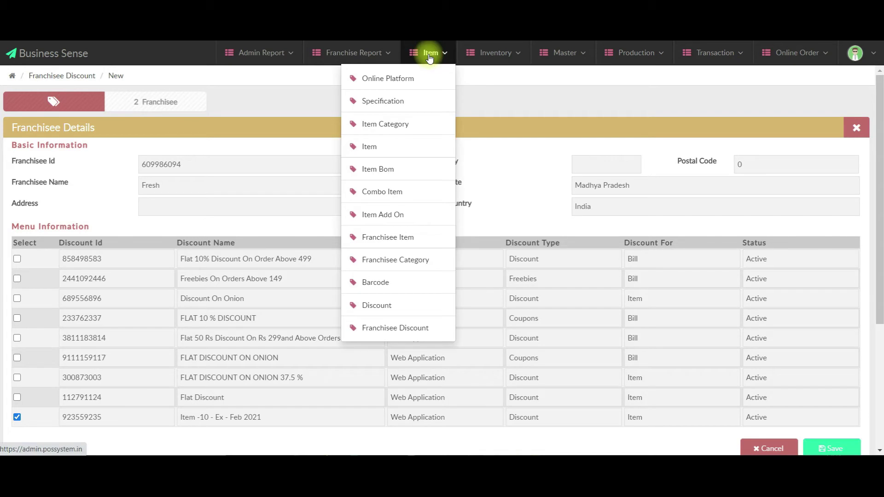
{"action": "left_click", "coordinate": [385, 307]}
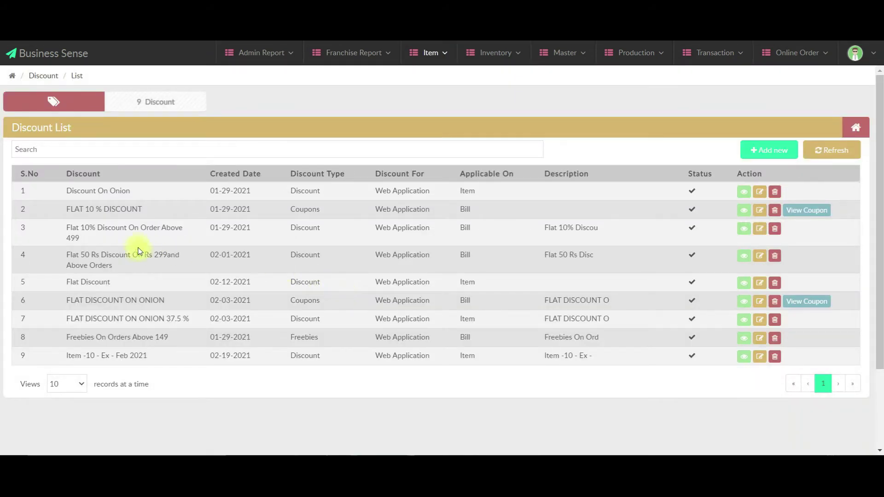
{"action": "left_click", "coordinate": [765, 150]}
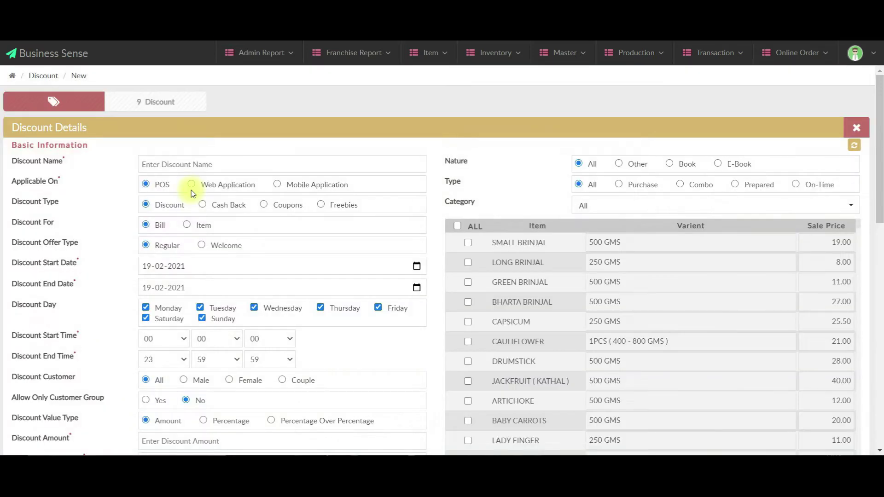
Make the new discount applicable on Web Application and set its end date to 21-02-2021.
{"action": "left_click", "coordinate": [191, 185]}
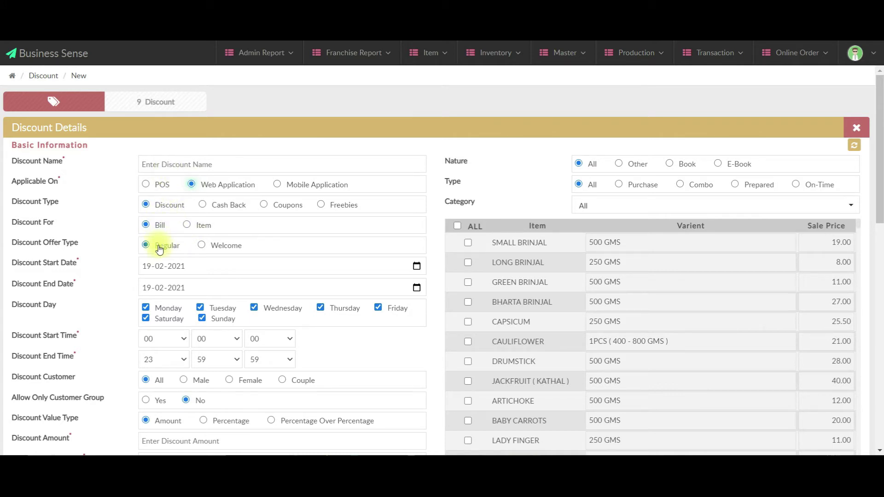
{"action": "left_click", "coordinate": [205, 289]}
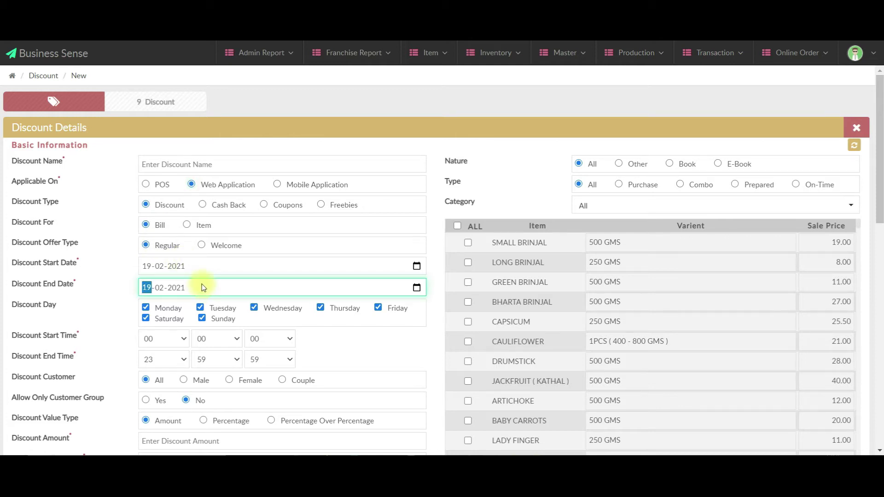
{"action": "type", "text": "21"}
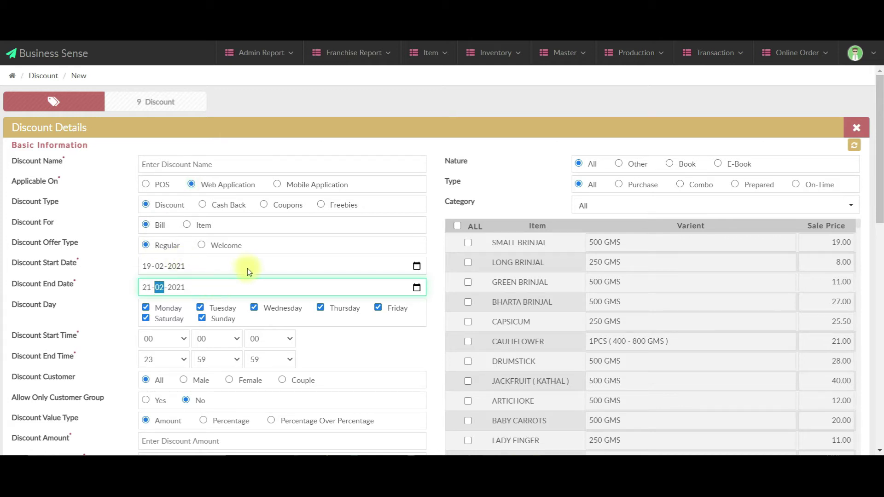
{"action": "left_click", "coordinate": [349, 338]}
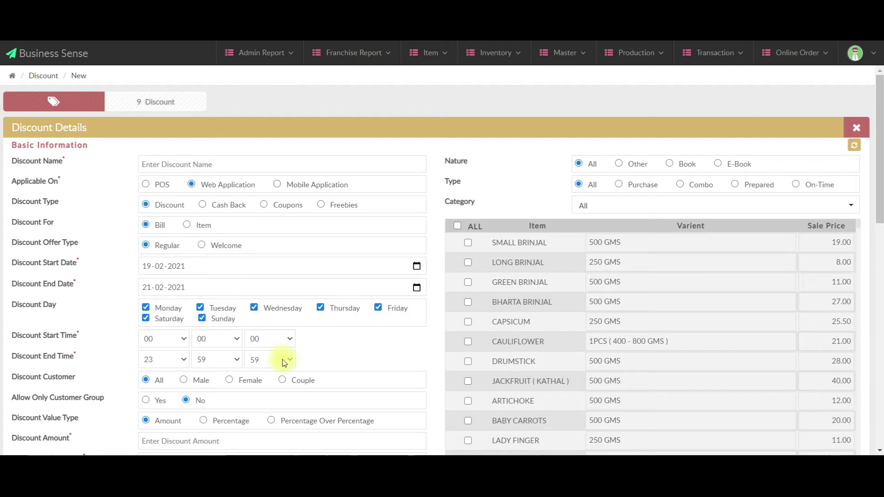
Set the discount amount to 50 and the minimum bill amount to 499.
{"action": "scroll", "coordinate": [283, 359], "scroll_direction": "down", "scroll_amount": 3}
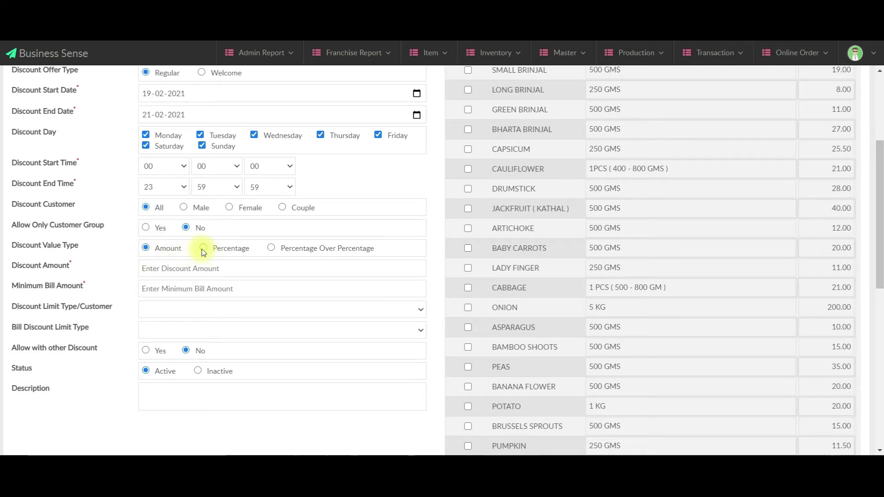
{"action": "left_click", "coordinate": [150, 266]}
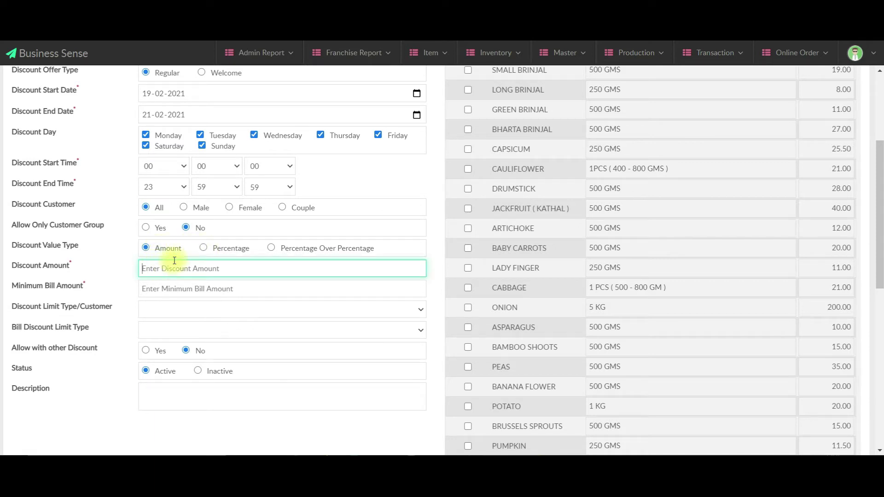
{"action": "type", "text": "50"}
{"action": "left_click", "coordinate": [158, 289]}
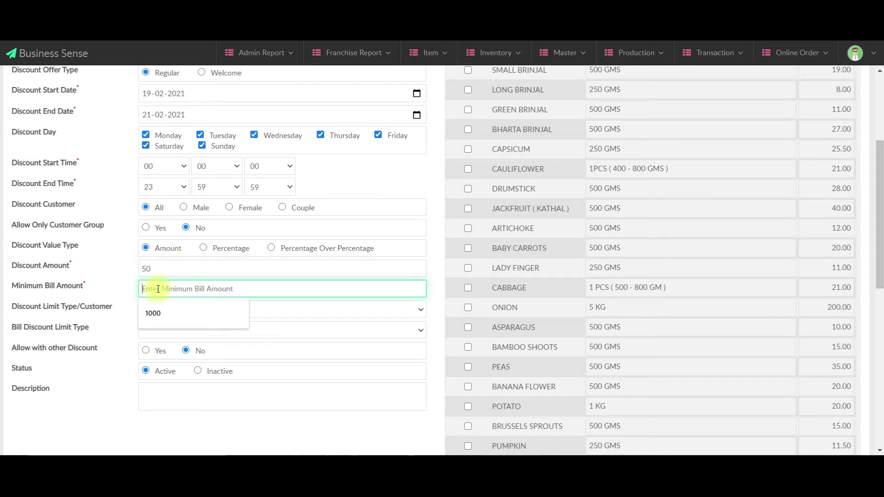
{"action": "type", "text": "4"}
{"action": "key", "text": "BackSpace"}
{"action": "type", "text": "499"}
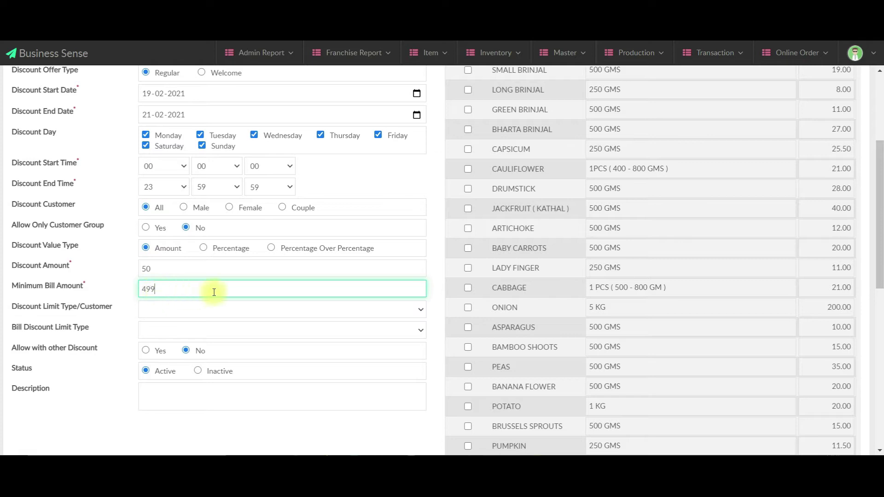
{"action": "key", "text": "shift+Tab"}
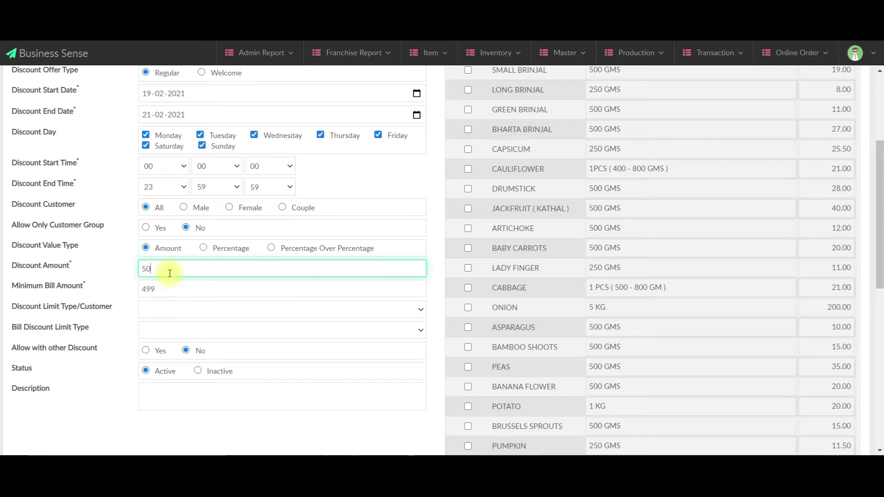
Limit the discount to 1 use per customer, with Offer Period as the customer limit type.
{"action": "left_click", "coordinate": [193, 312]}
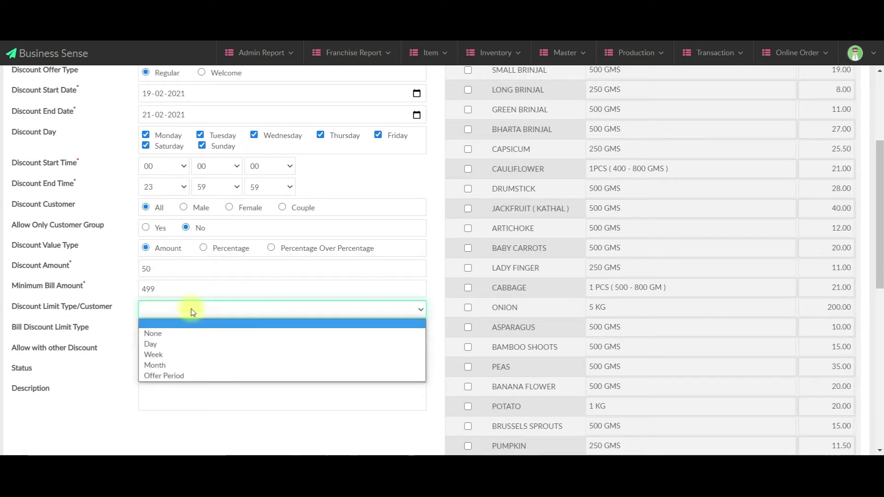
{"action": "left_click", "coordinate": [184, 355]}
{"action": "left_click", "coordinate": [165, 330]}
{"action": "type", "text": "1"}
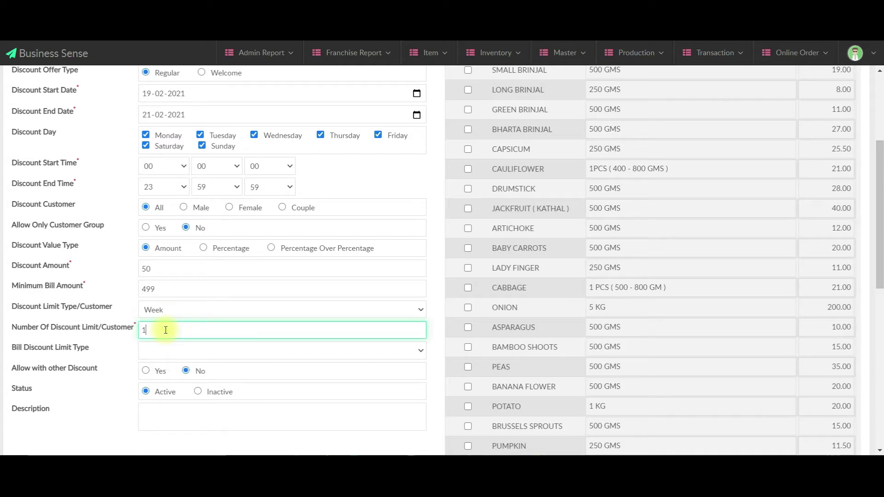
{"action": "left_click", "coordinate": [224, 295]}
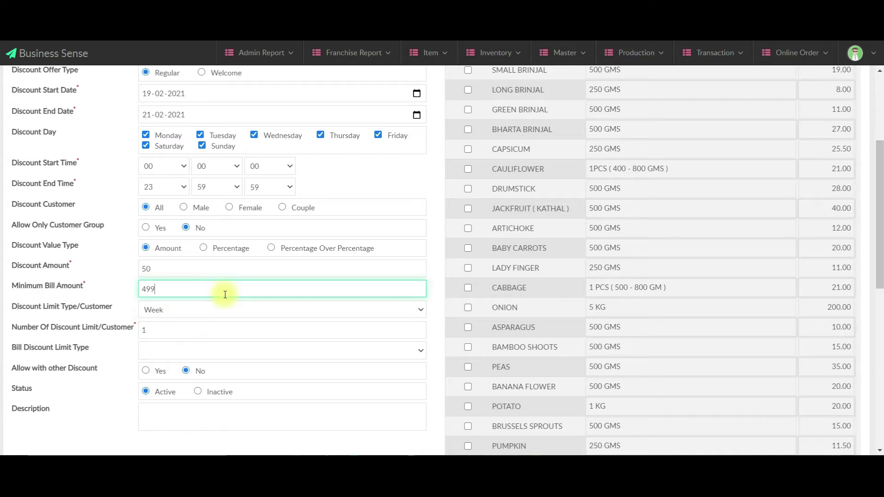
{"action": "left_click", "coordinate": [192, 311]}
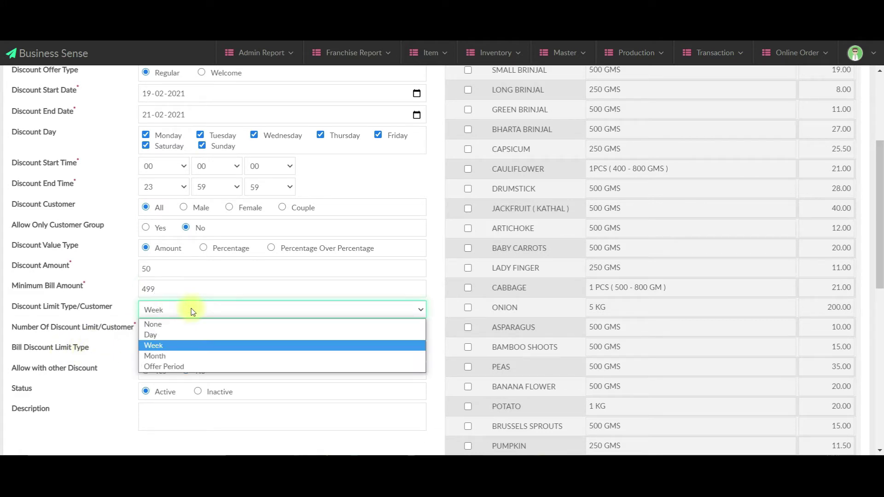
{"action": "left_click", "coordinate": [173, 367]}
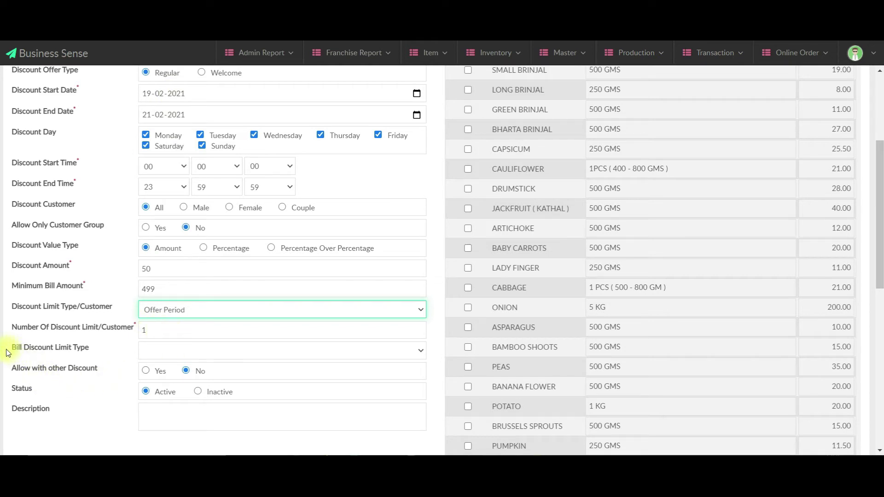
Set an Offer Period bill limit of 50 discounts and 500 total discounted amount, and allow the discount with other discounts.
{"action": "left_click", "coordinate": [153, 352]}
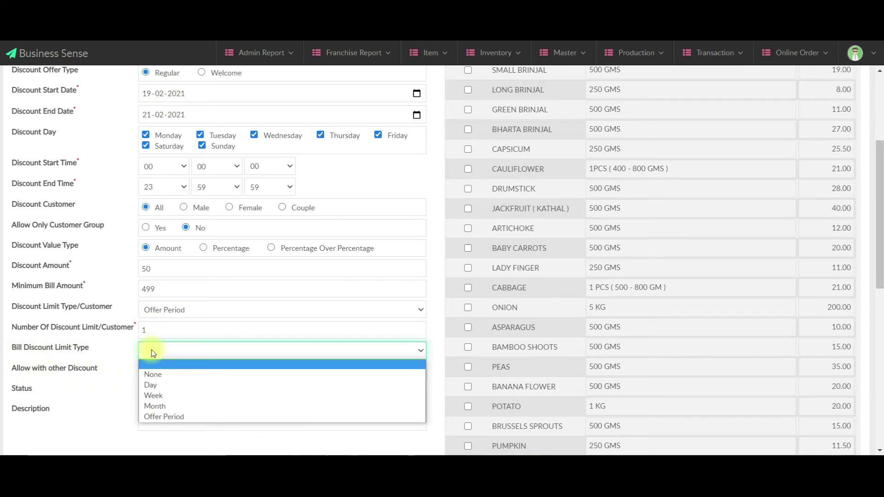
{"action": "left_click", "coordinate": [175, 415]}
{"action": "left_click", "coordinate": [159, 372]}
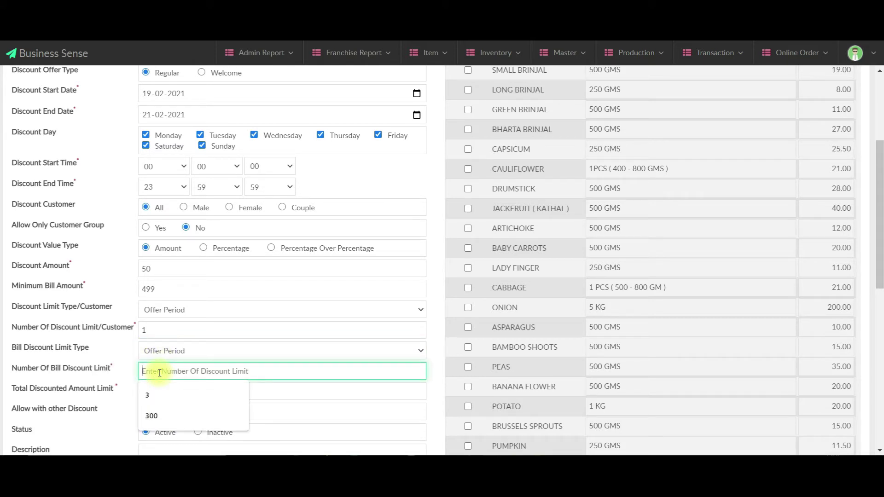
{"action": "type", "text": "50"}
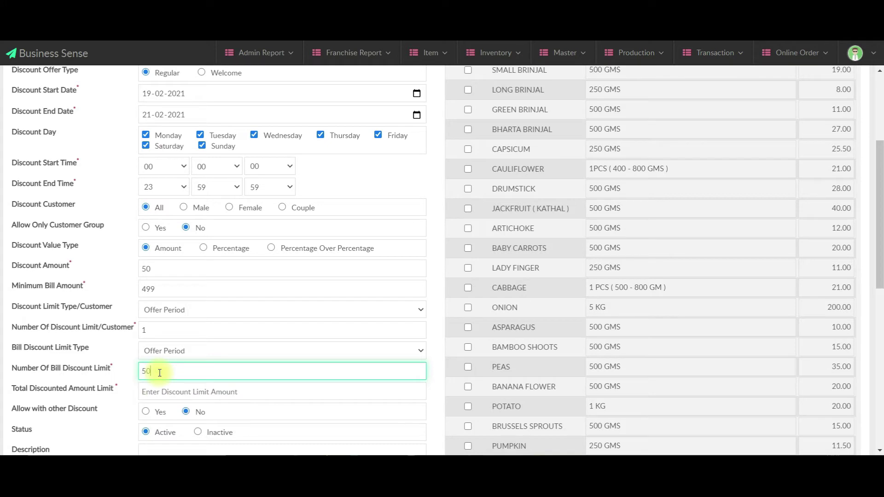
{"action": "left_click", "coordinate": [159, 392]}
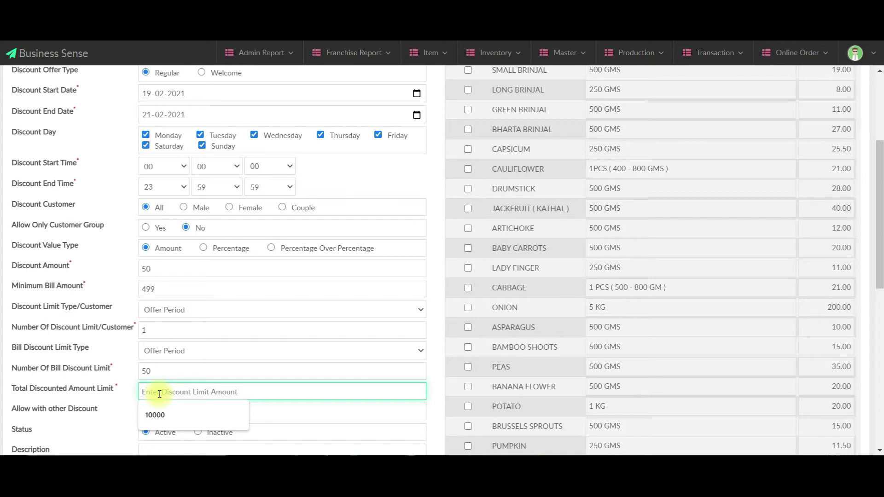
{"action": "type", "text": "500"}
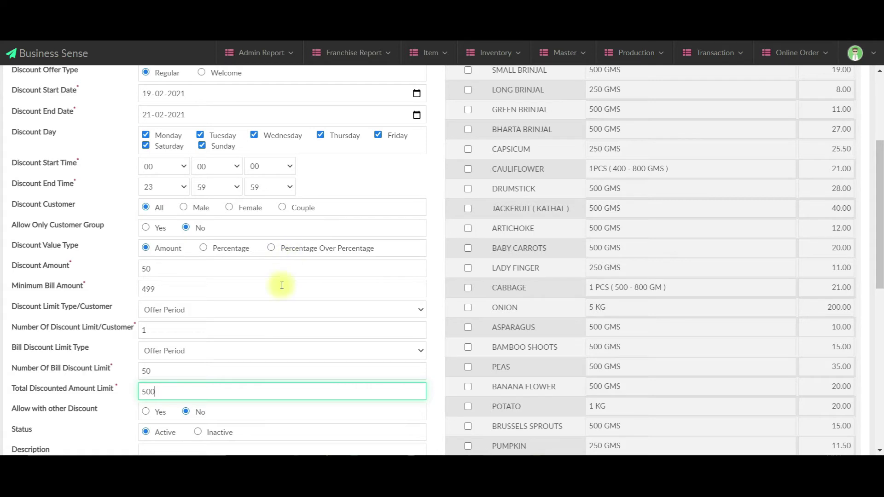
{"action": "scroll", "coordinate": [297, 308], "scroll_direction": "down", "scroll_amount": 3}
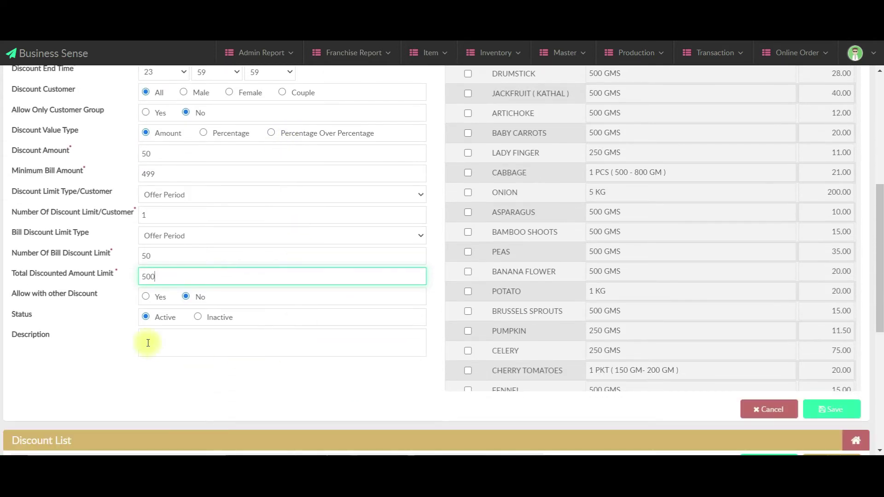
{"action": "left_click", "coordinate": [146, 297]}
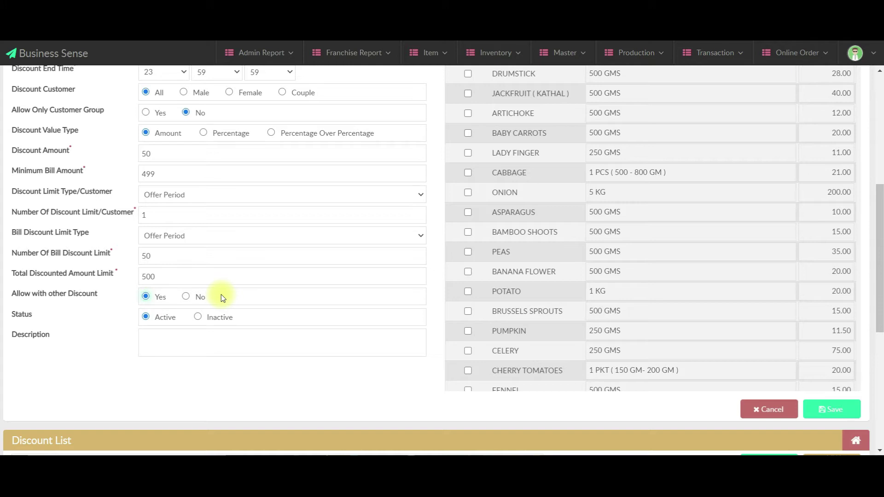
Name the new discount "Bill Amt 50 499 1".
{"action": "scroll", "coordinate": [200, 339], "scroll_direction": "up", "scroll_amount": 6}
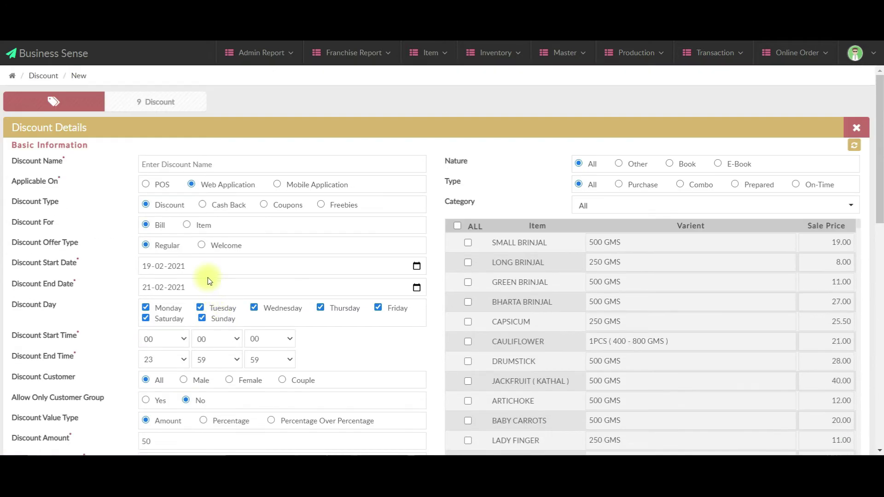
{"action": "left_click", "coordinate": [182, 165]}
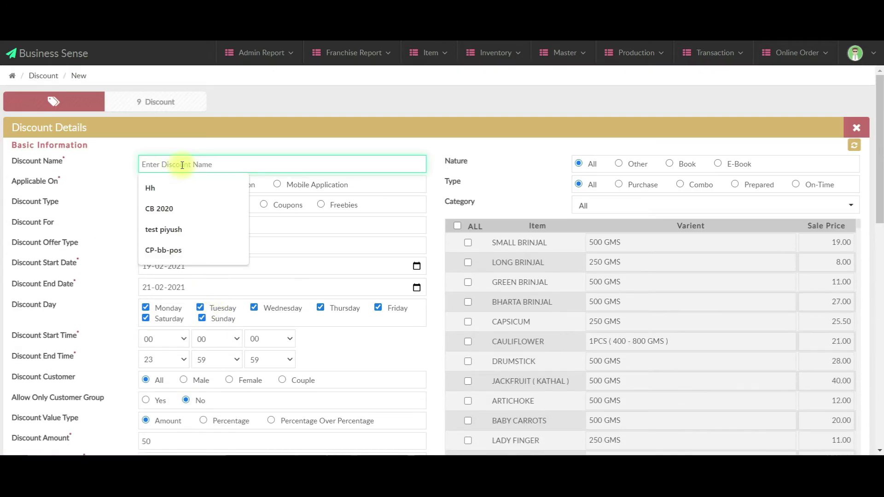
{"action": "type", "text": "Bill "}
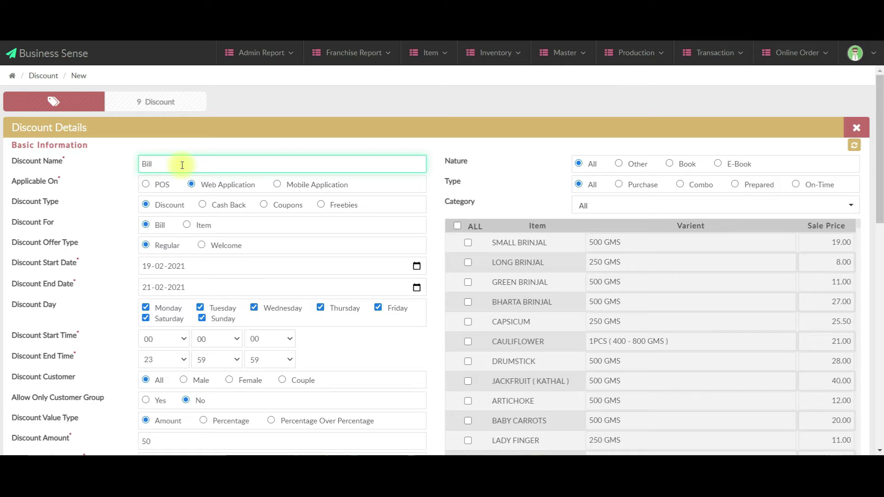
{"action": "type", "text": "Amt "}
{"action": "type", "text": "50 1"}
{"action": "type", "text": "99 1"}
Copy the discount name into the description as "Bill Amt 50 499 1".
{"action": "left_click_drag", "start_coordinate": [208, 164], "coordinate": [113, 167]}
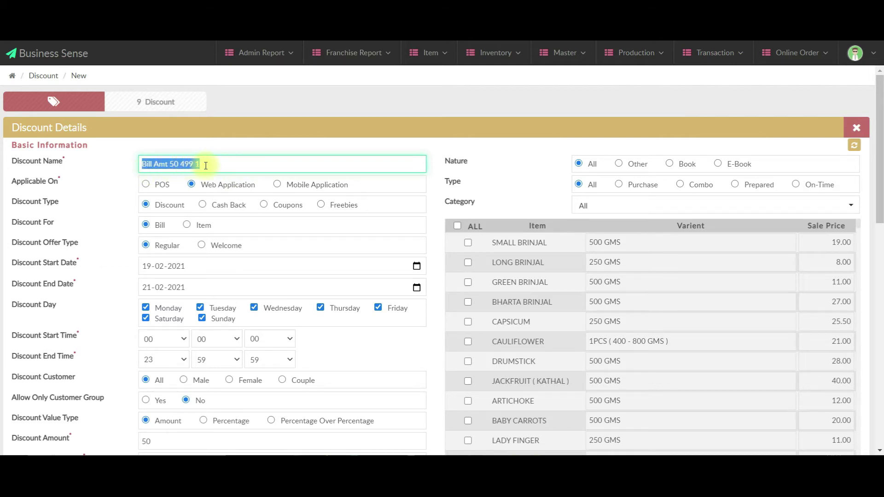
{"action": "scroll", "coordinate": [216, 230], "scroll_direction": "down", "scroll_amount": 12}
{"action": "scroll", "coordinate": [199, 312], "scroll_direction": "up", "scroll_amount": 4}
{"action": "left_click", "coordinate": [169, 216]}
{"action": "type", "text": "Bill Amt 50 499 1"}
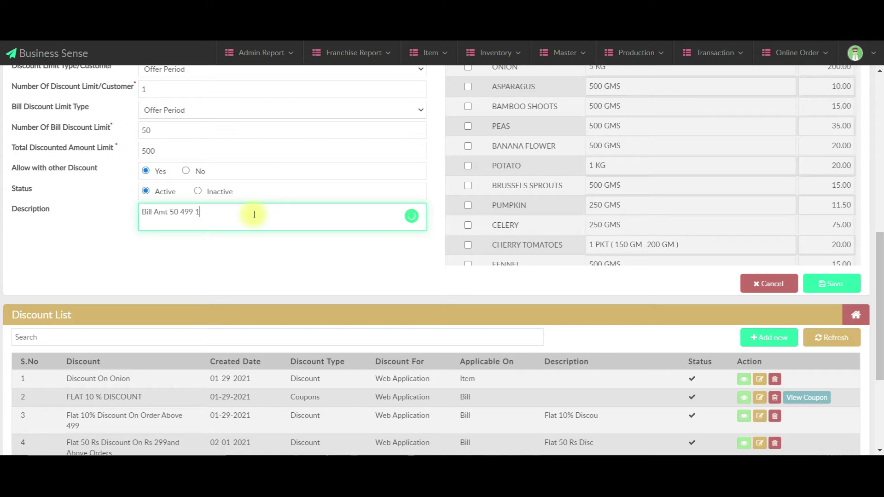
Review the discount's basic information, amounts and limits, and look through the list of items and variants it can cover.
{"action": "scroll", "coordinate": [346, 207], "scroll_direction": "up", "scroll_amount": 10}
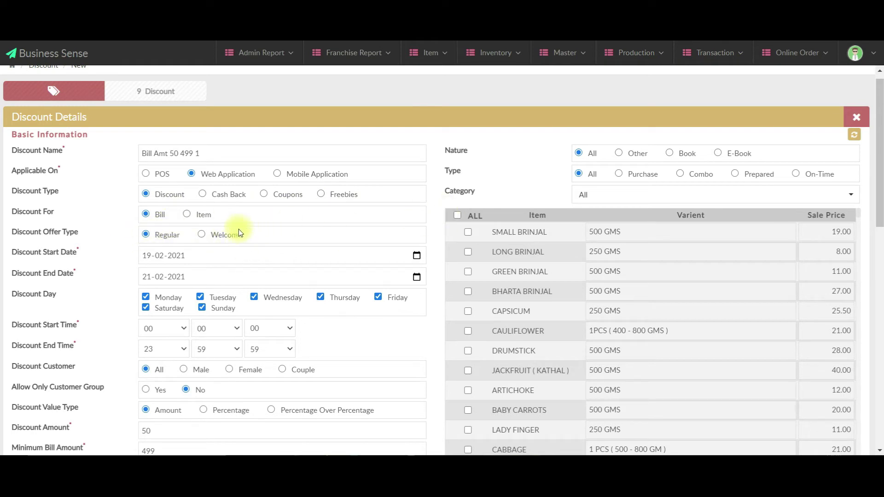
{"action": "scroll", "coordinate": [146, 248], "scroll_direction": "down", "scroll_amount": 2}
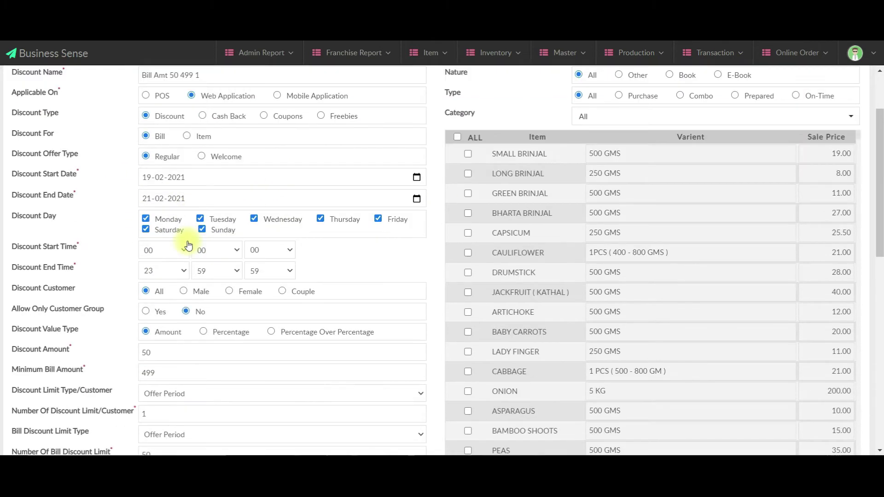
{"action": "scroll", "coordinate": [184, 326], "scroll_direction": "down", "scroll_amount": 2}
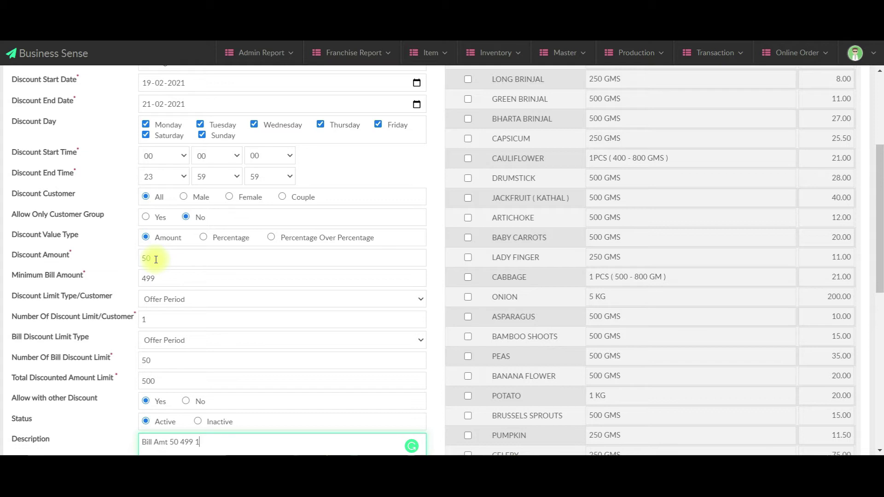
{"action": "scroll", "coordinate": [572, 227], "scroll_direction": "up", "scroll_amount": 4}
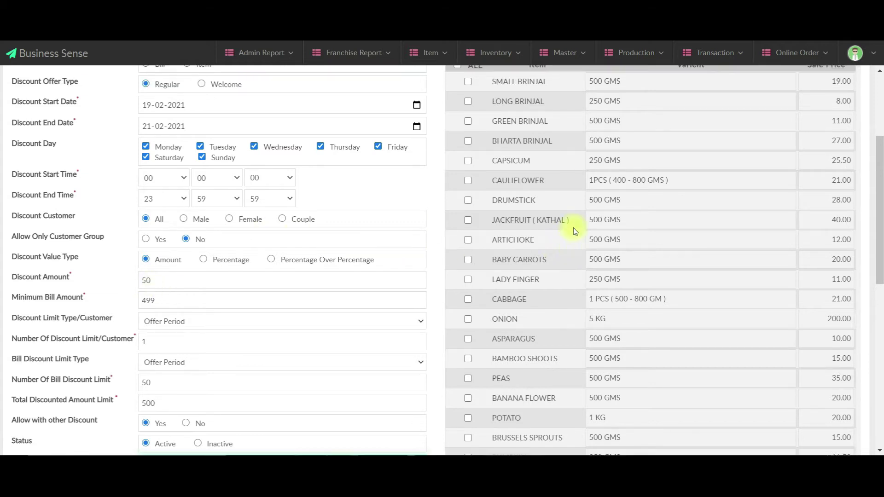
{"action": "scroll", "coordinate": [637, 299], "scroll_direction": "down", "scroll_amount": 15}
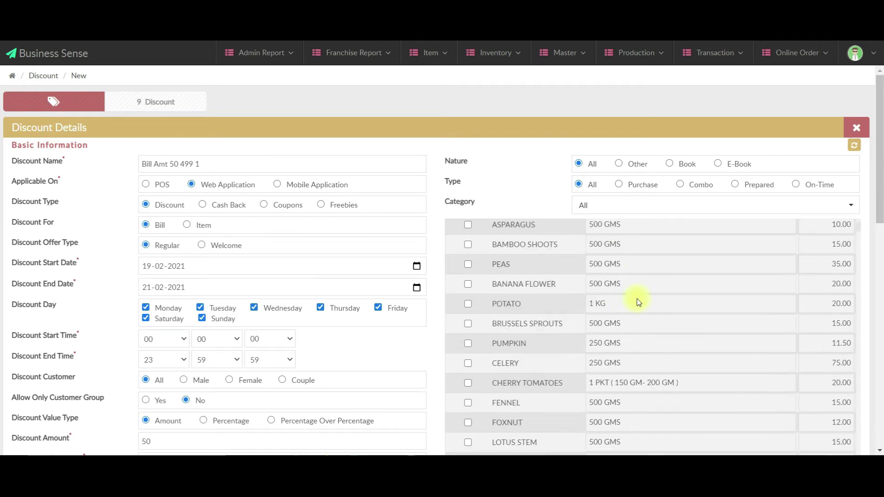
{"action": "scroll", "coordinate": [646, 344], "scroll_direction": "down", "scroll_amount": 15}
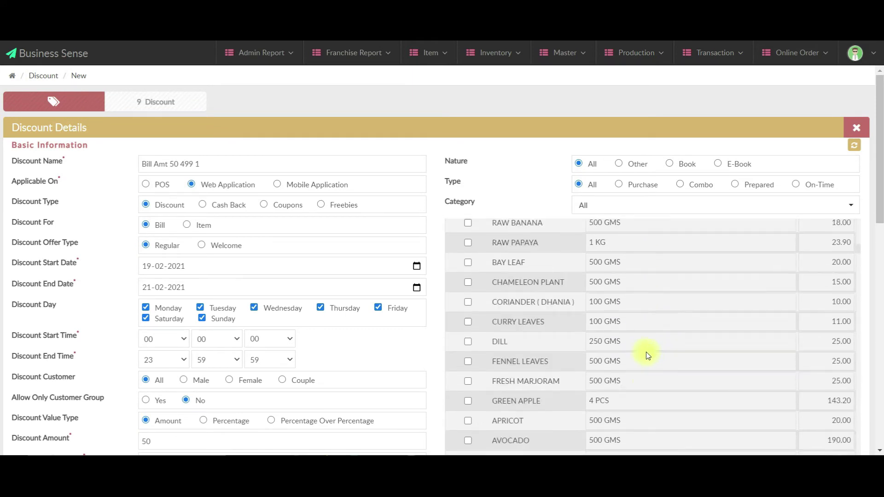
{"action": "scroll", "coordinate": [646, 359], "scroll_direction": "down", "scroll_amount": 15}
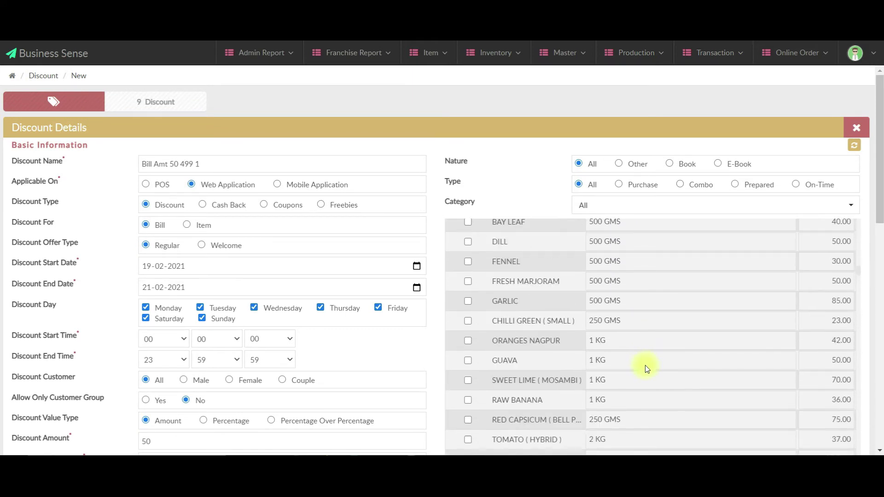
{"action": "scroll", "coordinate": [645, 375], "scroll_direction": "down", "scroll_amount": 15}
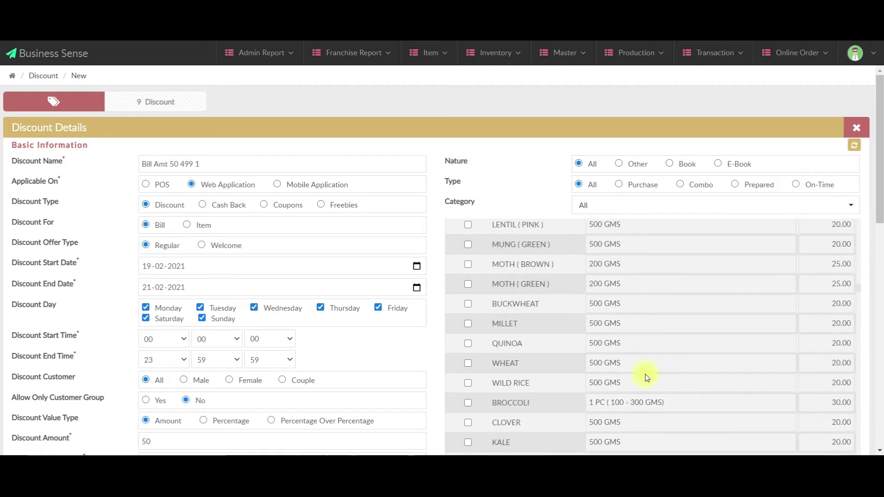
{"action": "scroll", "coordinate": [646, 375], "scroll_direction": "up", "scroll_amount": 20}
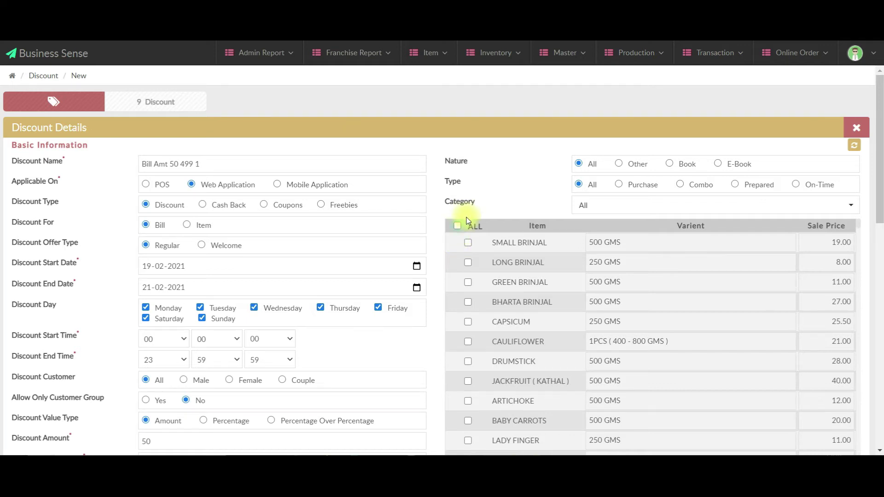
{"action": "scroll", "coordinate": [465, 225], "scroll_direction": "down", "scroll_amount": 10}
{"action": "scroll", "coordinate": [488, 338], "scroll_direction": "down", "scroll_amount": 10}
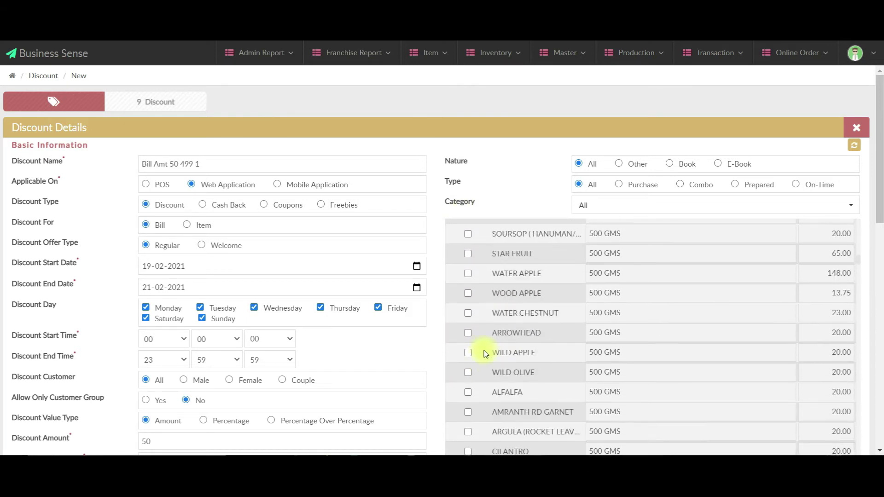
{"action": "scroll", "coordinate": [468, 356], "scroll_direction": "down", "scroll_amount": 5}
{"action": "scroll", "coordinate": [197, 410], "scroll_direction": "down", "scroll_amount": 6}
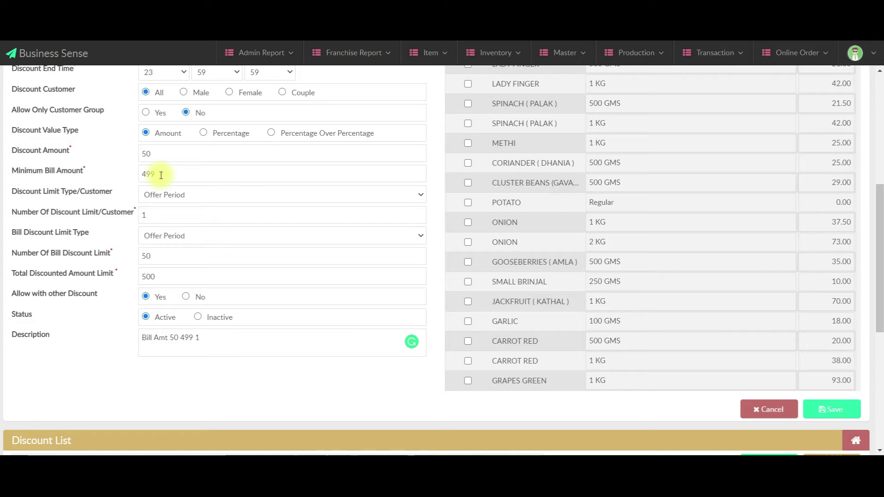
Try the Percentage value type with a discount of 10 and a per-bill limit of 100, and switch back to Amount.
{"action": "left_click", "coordinate": [204, 133]}
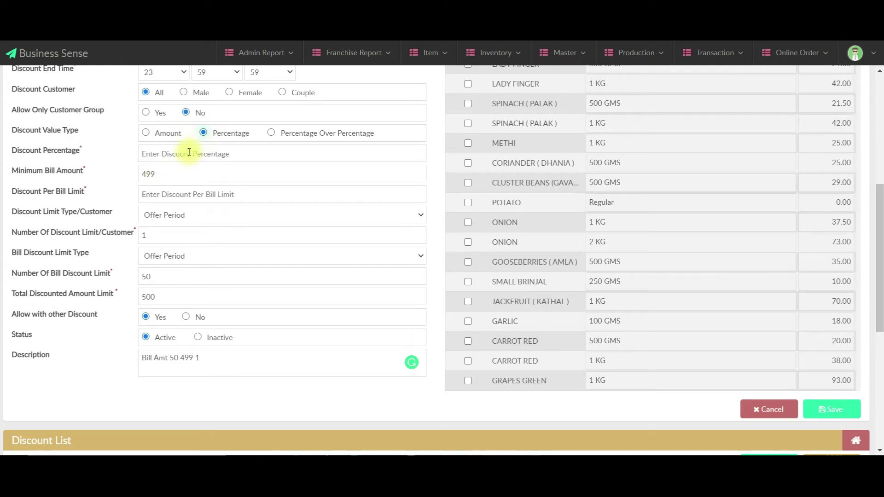
{"action": "left_click", "coordinate": [167, 155]}
{"action": "type", "text": "10"}
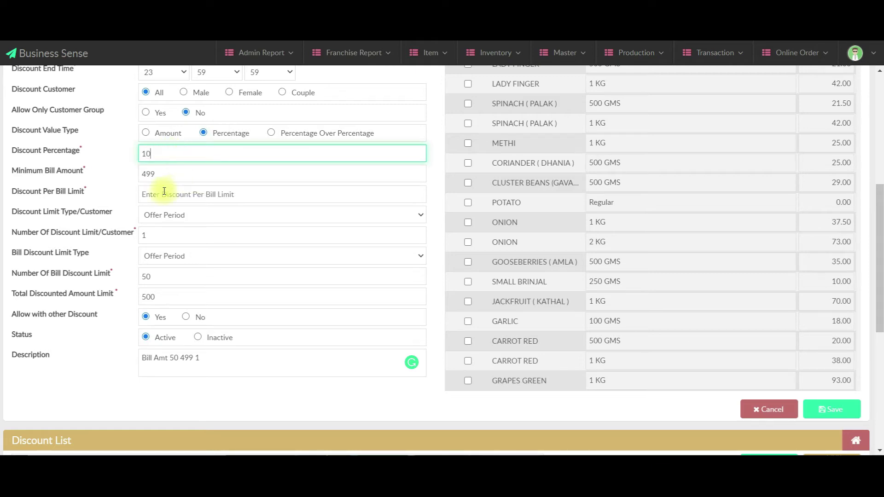
{"action": "left_click", "coordinate": [166, 195]}
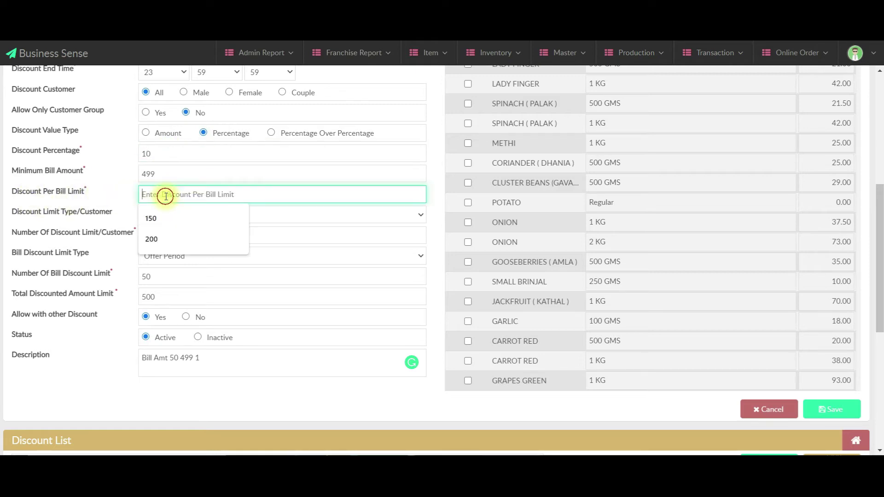
{"action": "type", "text": "50"}
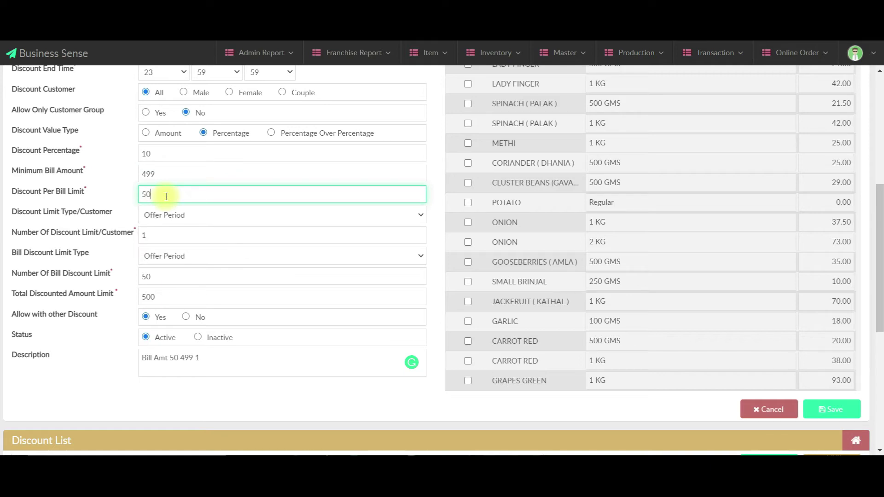
{"action": "key", "text": "BackSpace"}
{"action": "key", "text": "BackSpace"}
{"action": "type", "text": "100"}
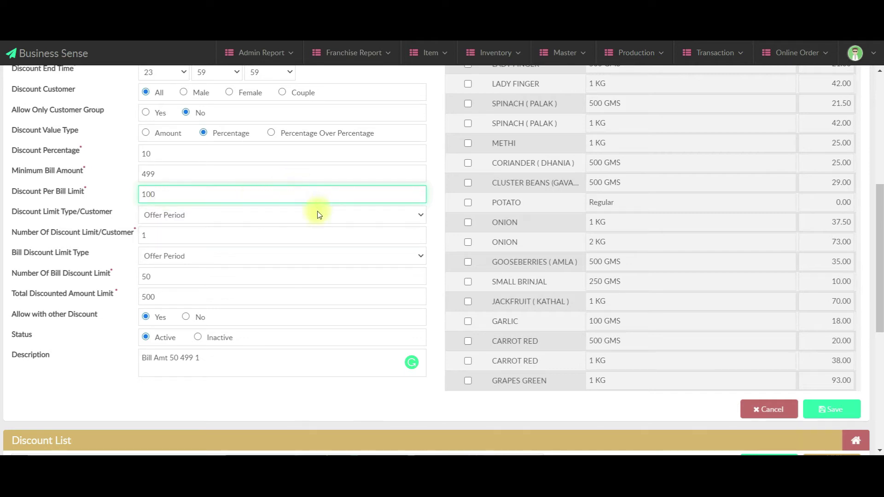
{"action": "left_click", "coordinate": [310, 237]}
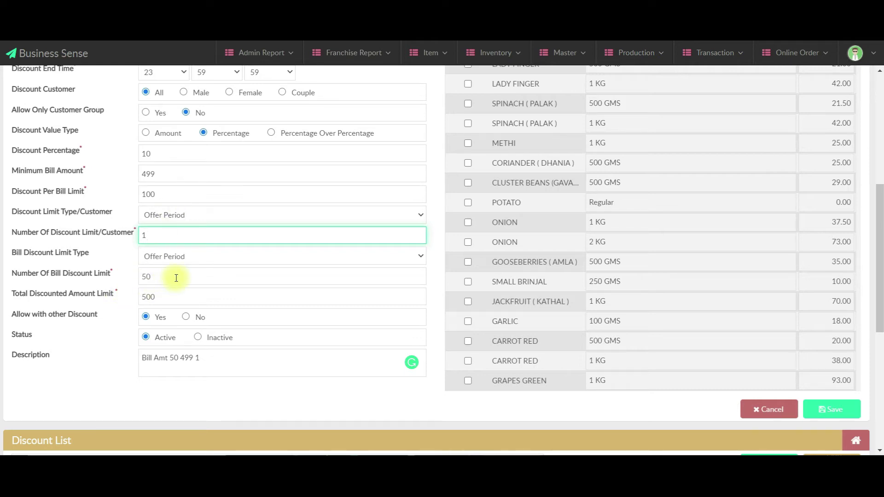
{"action": "left_click", "coordinate": [160, 138]}
{"action": "left_click", "coordinate": [162, 193]}
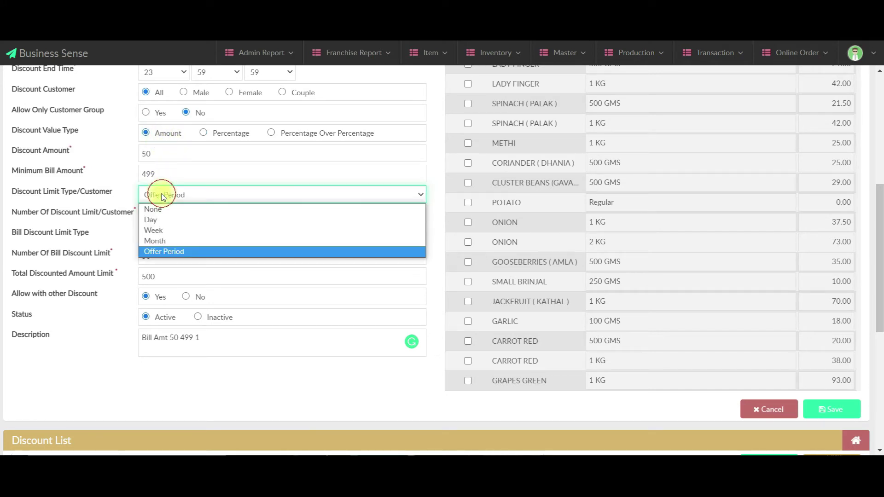
{"action": "left_click", "coordinate": [159, 194]}
Apply the discount to all items in the list except the 250 GMS Capsicum.
{"action": "scroll", "coordinate": [249, 363], "scroll_direction": "down", "scroll_amount": 3}
{"action": "scroll", "coordinate": [504, 345], "scroll_direction": "up", "scroll_amount": 5}
{"action": "scroll", "coordinate": [507, 218], "scroll_direction": "down", "scroll_amount": 10}
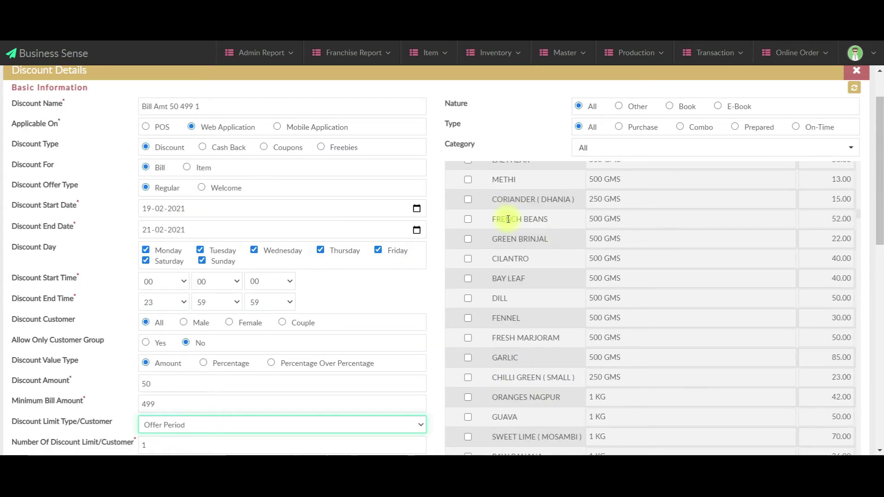
{"action": "scroll", "coordinate": [506, 219], "scroll_direction": "up", "scroll_amount": 10}
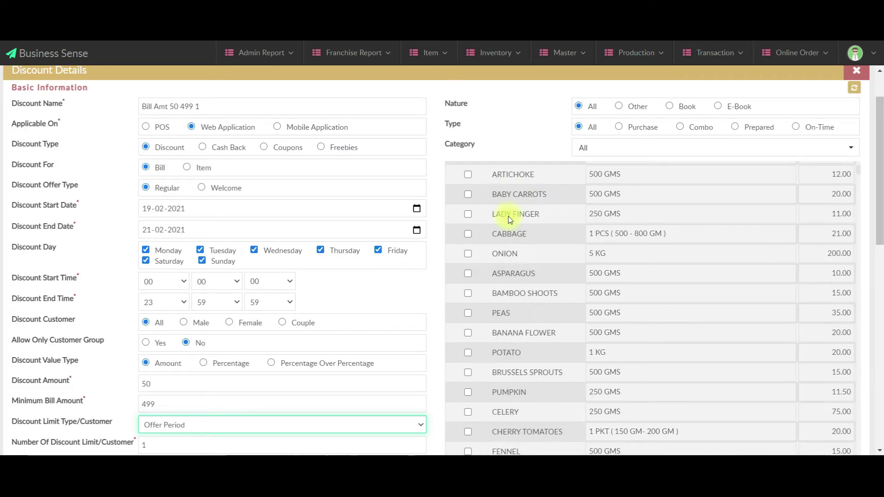
{"action": "left_click", "coordinate": [458, 168]}
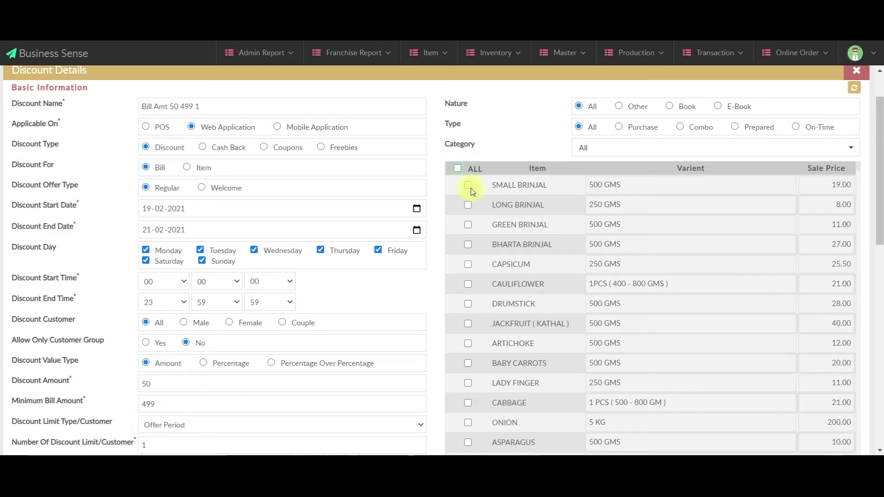
{"action": "left_click", "coordinate": [457, 168]}
{"action": "left_click", "coordinate": [468, 186]}
{"action": "left_click", "coordinate": [468, 185]}
{"action": "left_click", "coordinate": [467, 264]}
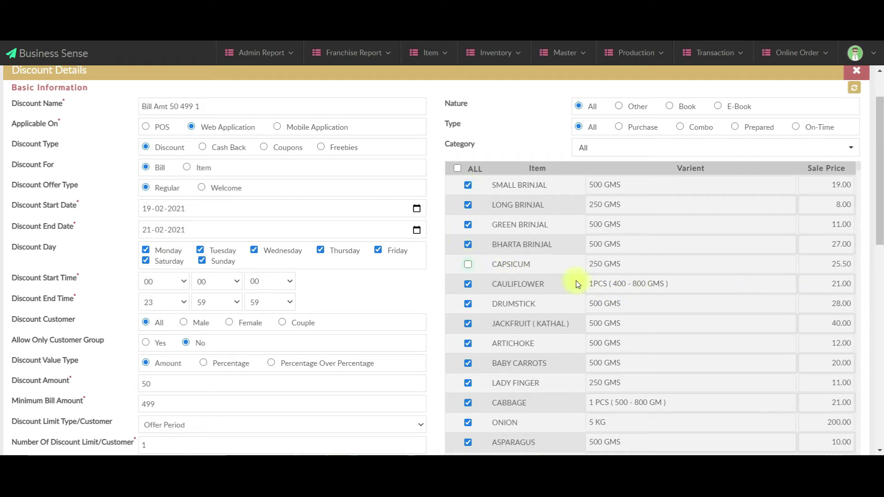
Look over the selected items and the bill limits, and save the new bill discount.
{"action": "scroll", "coordinate": [676, 317], "scroll_direction": "down", "scroll_amount": 5}
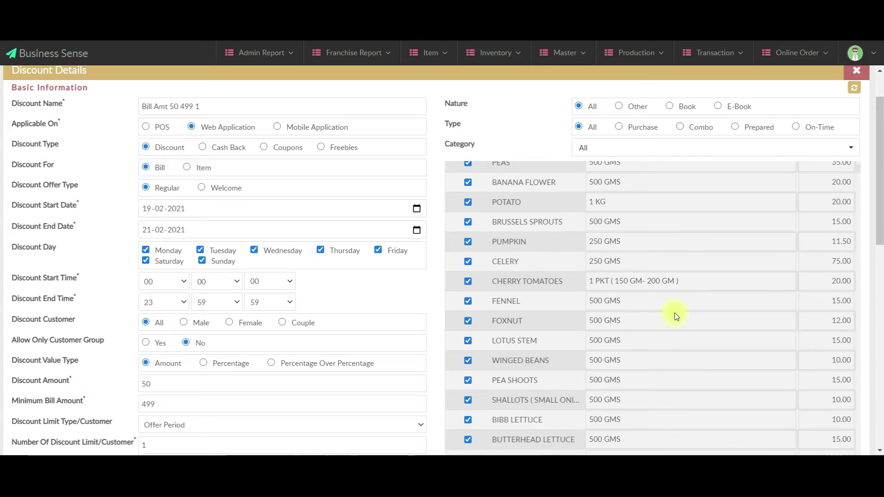
{"action": "scroll", "coordinate": [676, 317], "scroll_direction": "down", "scroll_amount": 10}
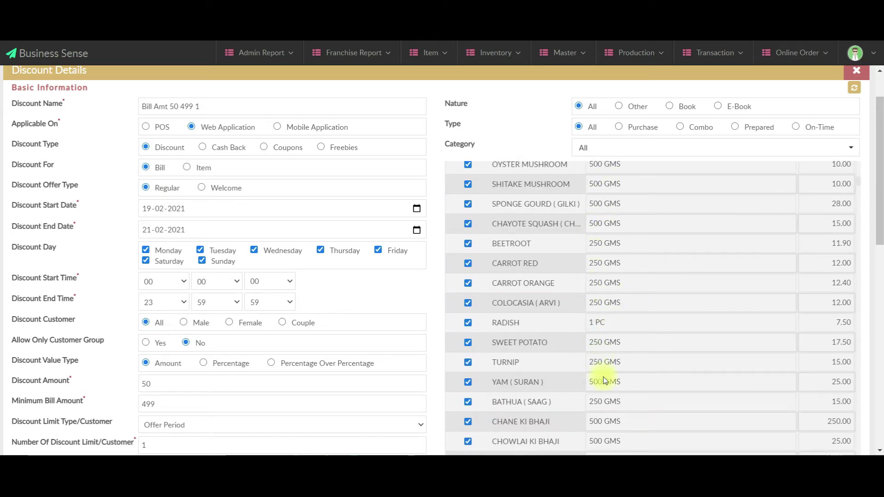
{"action": "scroll", "coordinate": [603, 377], "scroll_direction": "down", "scroll_amount": 15}
{"action": "scroll", "coordinate": [605, 376], "scroll_direction": "down", "scroll_amount": 3}
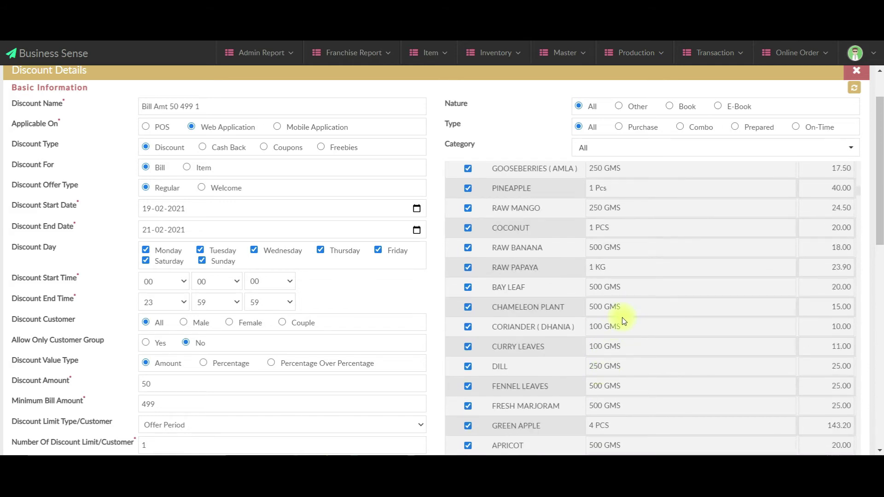
{"action": "scroll", "coordinate": [622, 315], "scroll_direction": "up", "scroll_amount": 20}
{"action": "scroll", "coordinate": [619, 316], "scroll_direction": "up", "scroll_amount": 3}
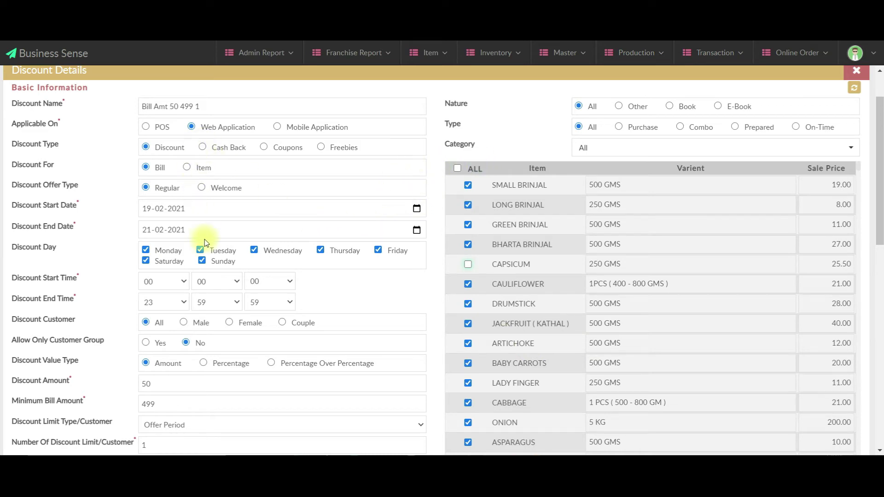
{"action": "scroll", "coordinate": [207, 253], "scroll_direction": "down", "scroll_amount": 10}
{"action": "scroll", "coordinate": [318, 328], "scroll_direction": "up", "scroll_amount": 5}
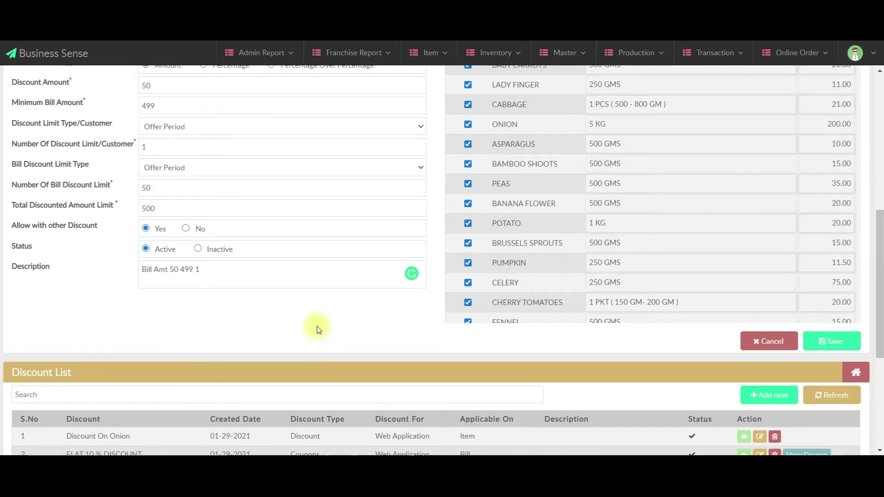
{"action": "left_click", "coordinate": [829, 341]}
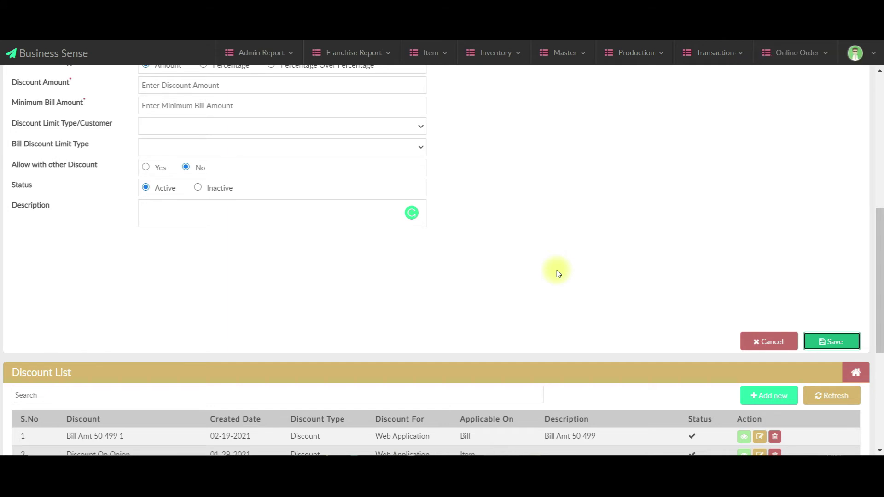
Check the Discount List for the new bill discount's entry.
{"action": "scroll", "coordinate": [513, 241], "scroll_direction": "up", "scroll_amount": 8}
{"action": "scroll", "coordinate": [428, 267], "scroll_direction": "down", "scroll_amount": 12}
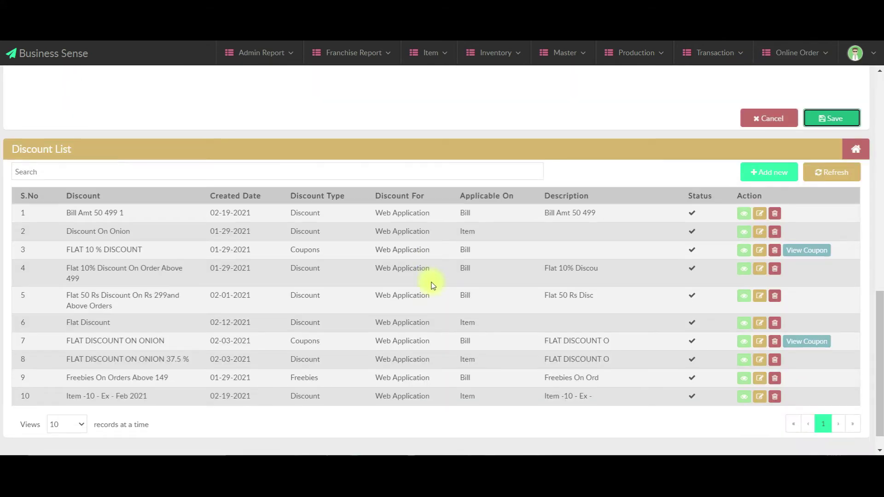
{"action": "scroll", "coordinate": [433, 285], "scroll_direction": "down", "scroll_amount": 1}
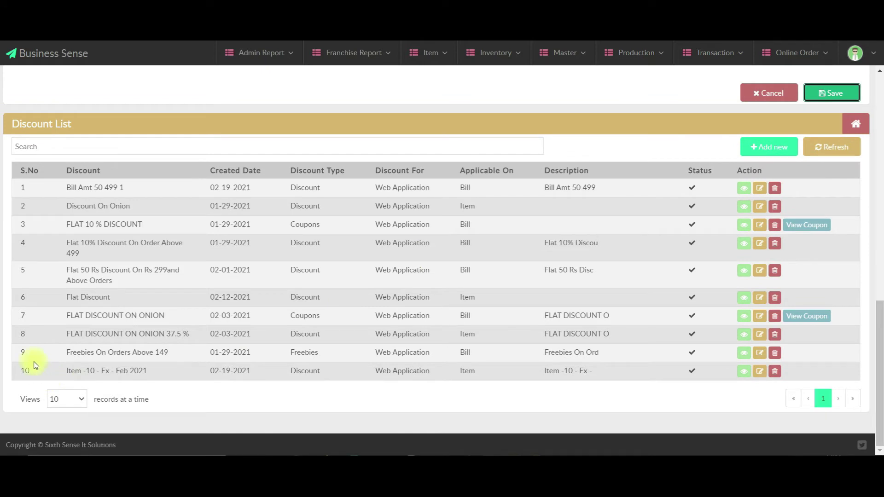
Show 100 records at a time in the Discount List, and open the Franchise Discount page.
{"action": "left_click", "coordinate": [69, 399]}
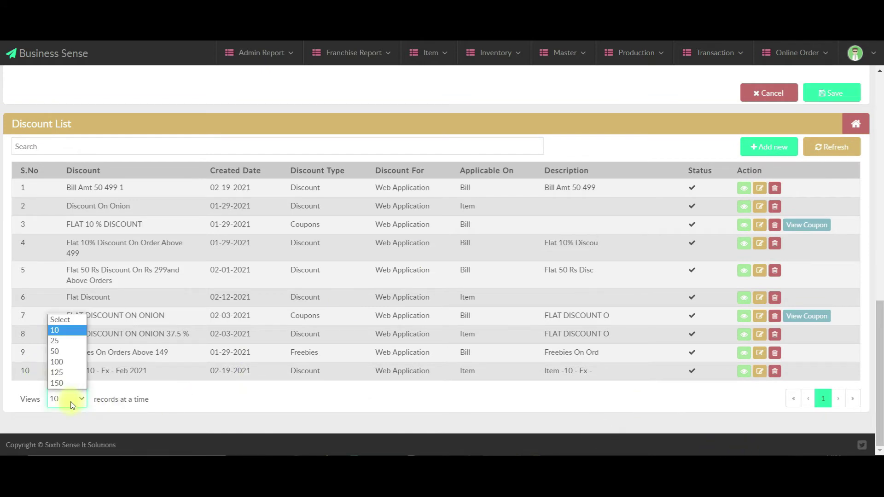
{"action": "left_click", "coordinate": [68, 364]}
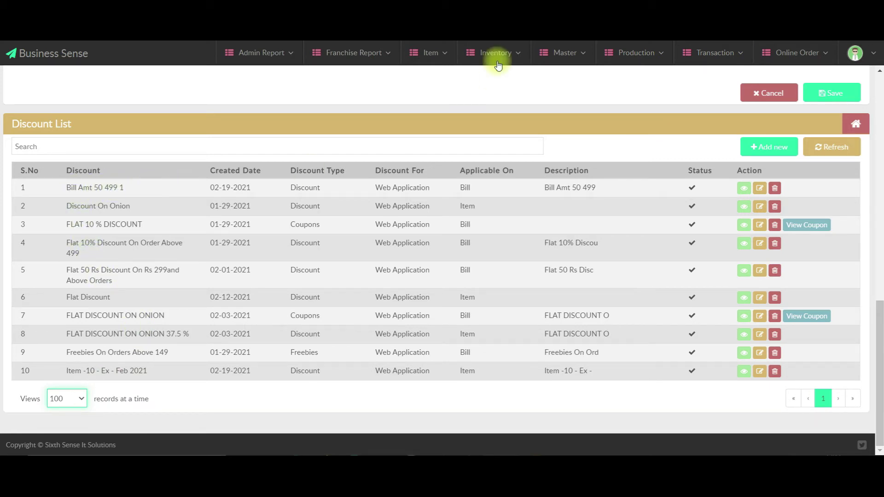
{"action": "left_click", "coordinate": [454, 51]}
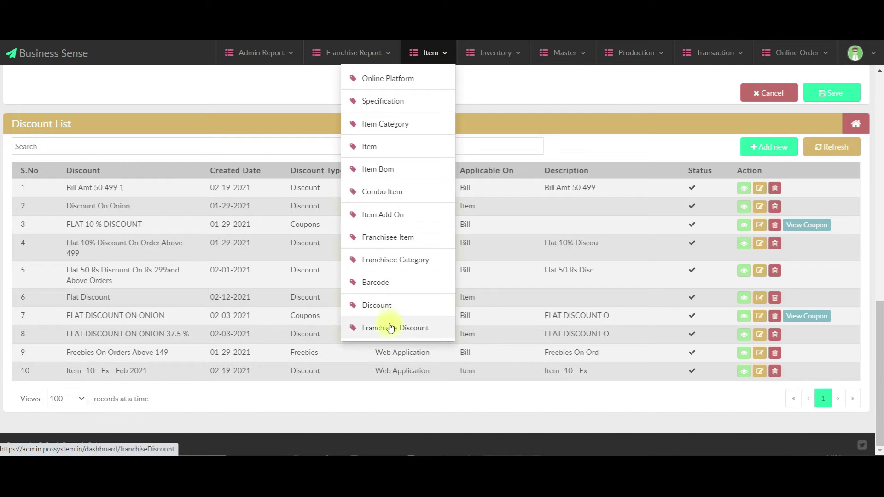
{"action": "left_click", "coordinate": [391, 330]}
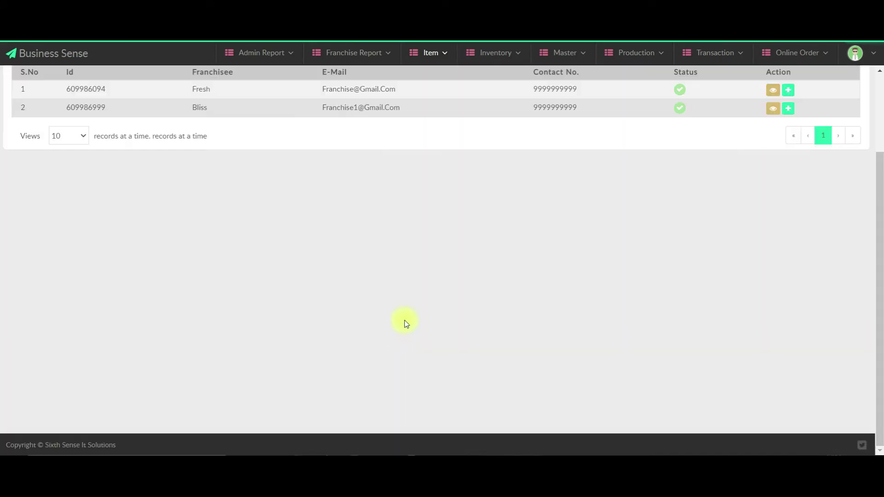
{"action": "scroll", "coordinate": [283, 246], "scroll_direction": "up", "scroll_amount": 2}
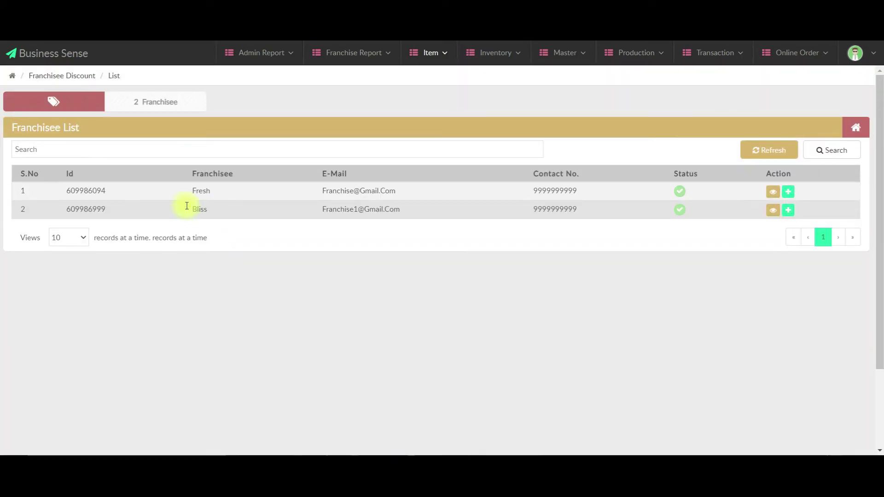
Assign the Bill Amt 50 499 1 discount to the Fresh franchisee, alongside Item -10 - Ex - Feb 2021, and save.
{"action": "left_click", "coordinate": [788, 191]}
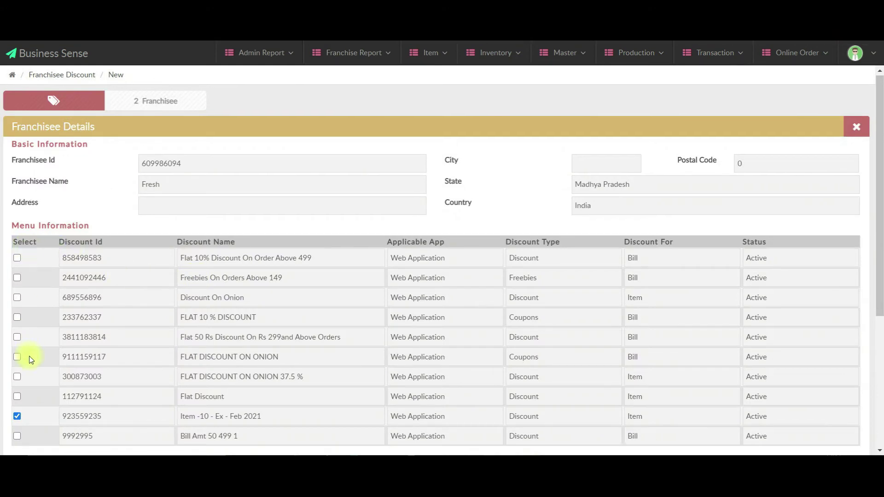
{"action": "scroll", "coordinate": [18, 357], "scroll_direction": "down", "scroll_amount": 2}
{"action": "left_click", "coordinate": [17, 323]}
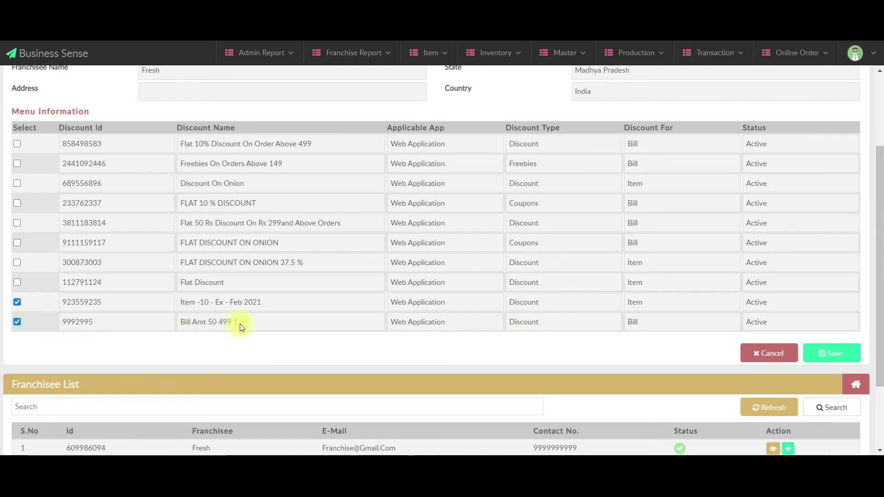
{"action": "left_click", "coordinate": [833, 354]}
{"action": "scroll", "coordinate": [649, 322], "scroll_direction": "up", "scroll_amount": 2}
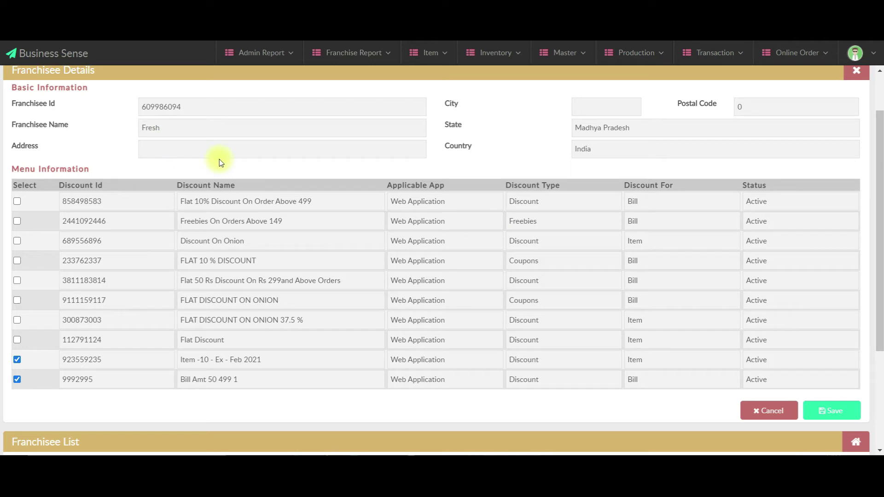
{"action": "scroll", "coordinate": [838, 355], "scroll_direction": "down", "scroll_amount": 2}
{"action": "left_click", "coordinate": [836, 359]}
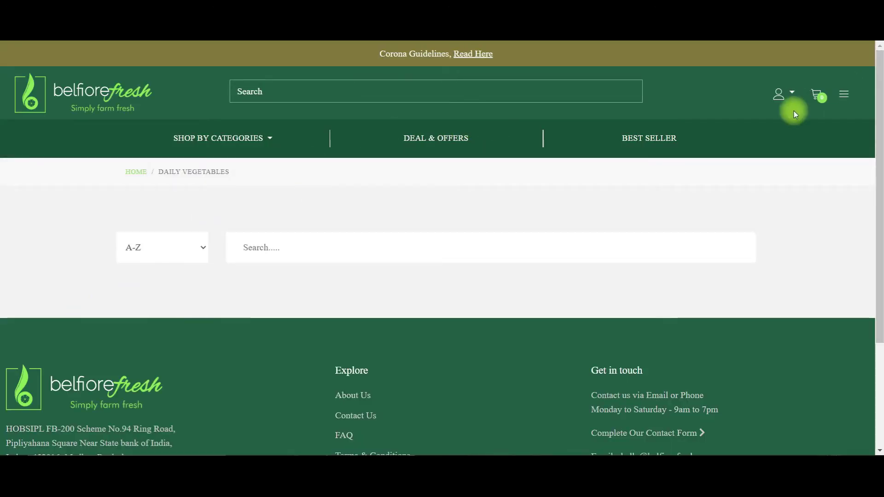
Switch to the Belfiore Fresh storefront and add Ash Gourd, Baby Potato and Bathua (Saag) to the cart.
{"action": "scroll", "coordinate": [219, 271], "scroll_direction": "down", "scroll_amount": 5}
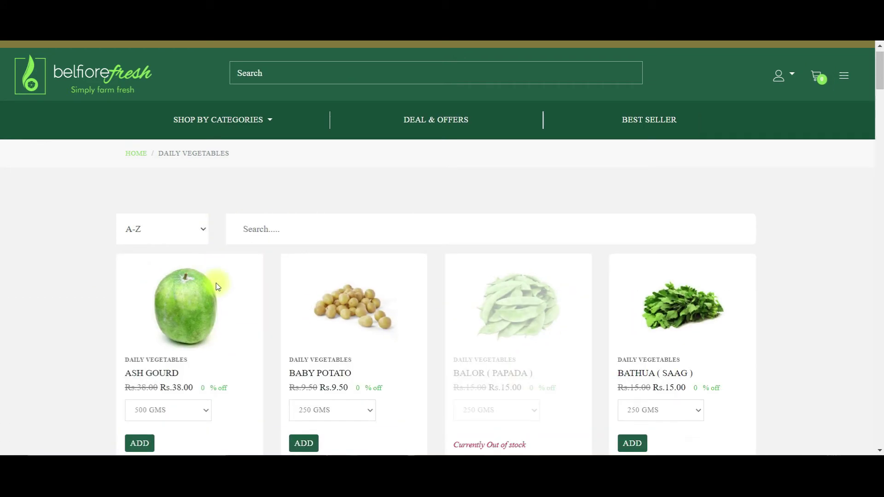
{"action": "left_click", "coordinate": [138, 256]}
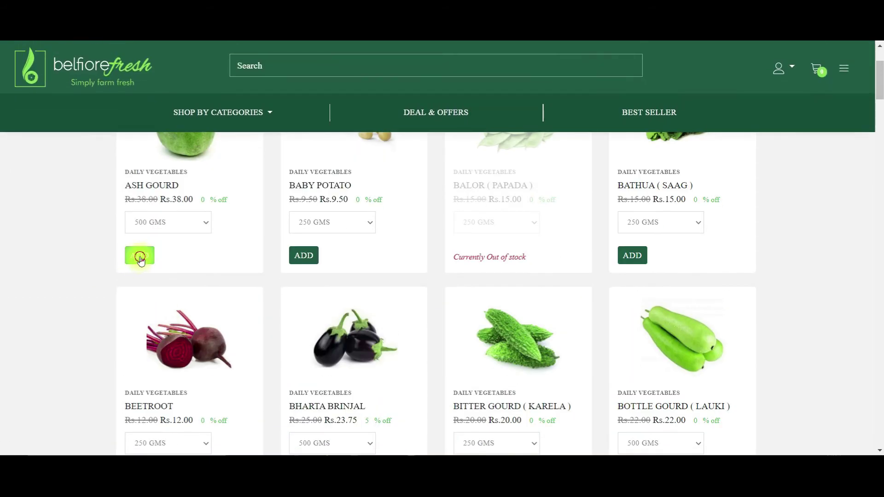
{"action": "left_click", "coordinate": [303, 257]}
{"action": "scroll", "coordinate": [581, 297], "scroll_direction": "up", "scroll_amount": 4}
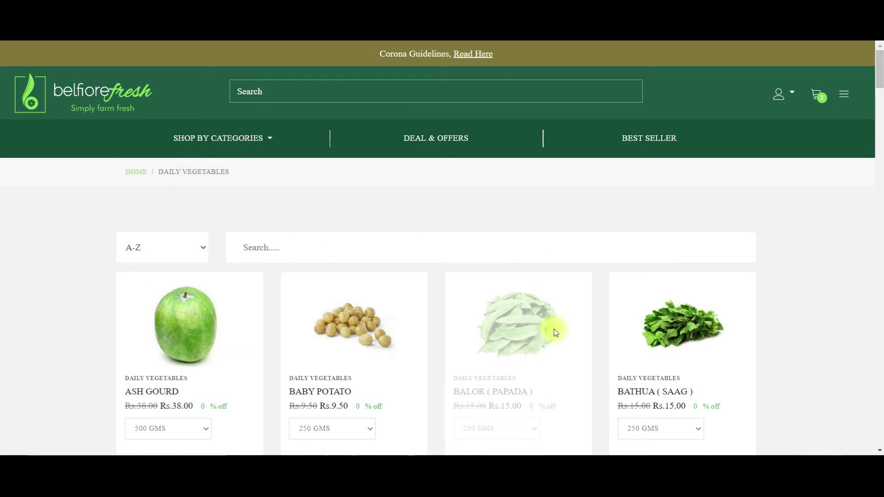
{"action": "scroll", "coordinate": [667, 303], "scroll_direction": "down", "scroll_amount": 4}
{"action": "left_click", "coordinate": [632, 256]}
Add Beetroot, Bharta Brinjal, Bitter Gourd (Karela), Bottle Gourd (Lauki) and Capsicum to the cart.
{"action": "scroll", "coordinate": [487, 313], "scroll_direction": "down", "scroll_amount": 5}
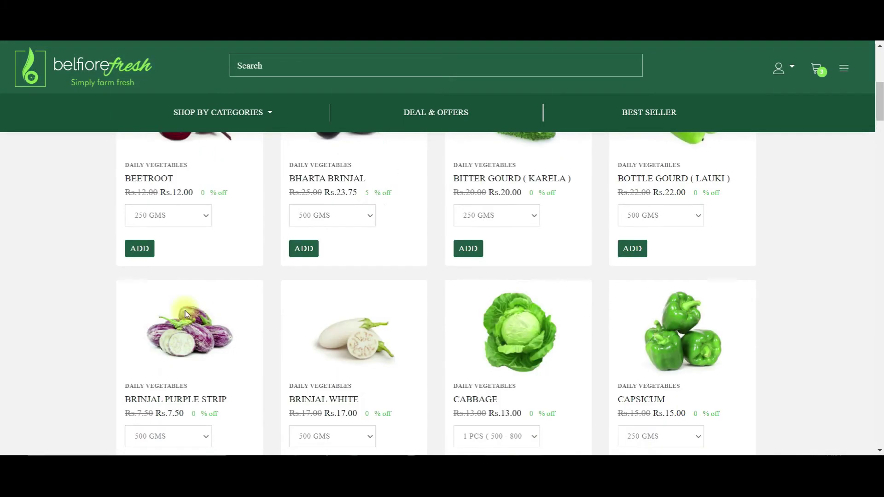
{"action": "left_click", "coordinate": [138, 250]}
{"action": "left_click", "coordinate": [304, 251]}
{"action": "left_click", "coordinate": [468, 251]}
{"action": "left_click", "coordinate": [632, 250]}
{"action": "scroll", "coordinate": [668, 285], "scroll_direction": "down", "scroll_amount": 3}
{"action": "left_click", "coordinate": [632, 356]}
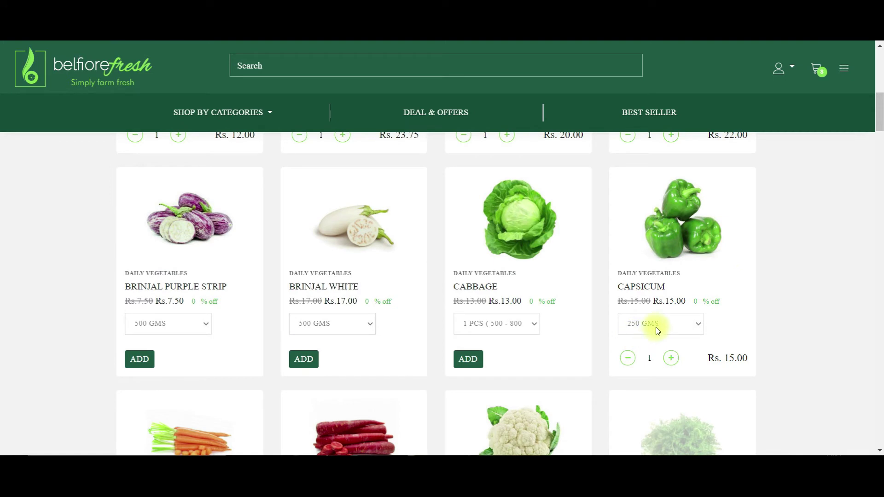
Open the cart summary and raise the Bitter Gourd (Karela) quantity to 6.
{"action": "left_click", "coordinate": [816, 70]}
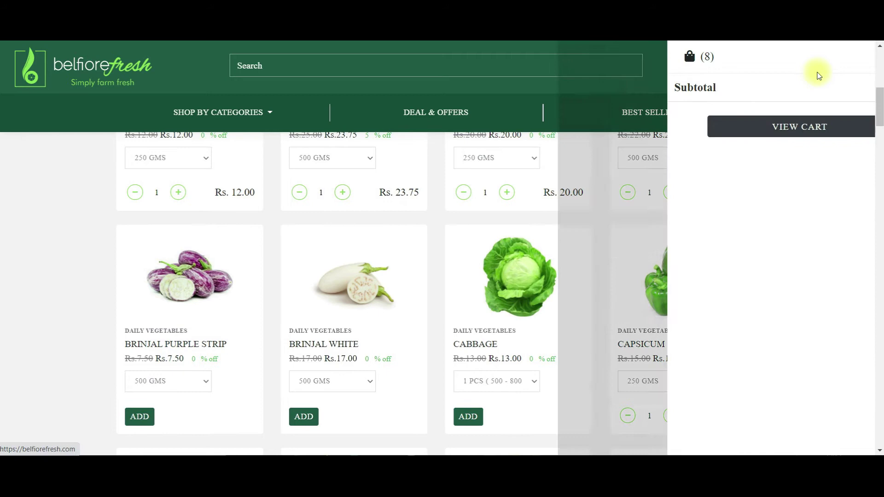
{"action": "scroll", "coordinate": [792, 378], "scroll_direction": "down", "scroll_amount": 3}
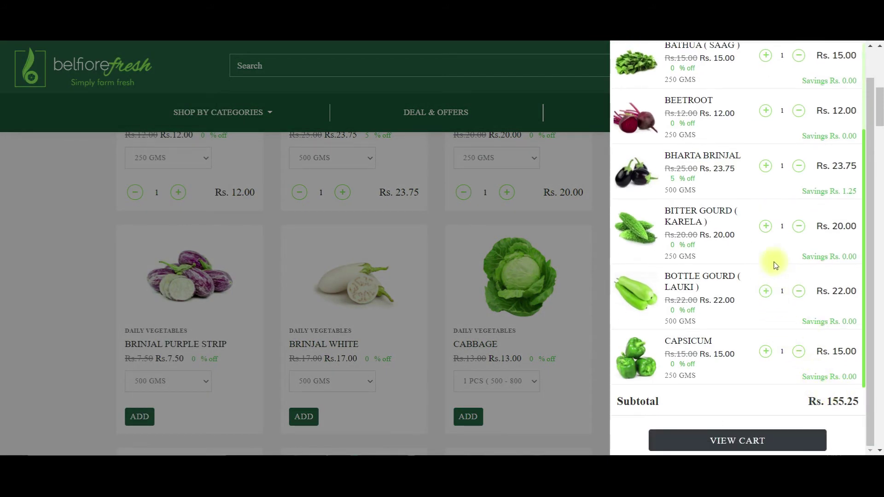
{"action": "left_click", "coordinate": [768, 226]}
{"action": "left_click", "coordinate": [767, 226]}
{"action": "left_click", "coordinate": [767, 225]}
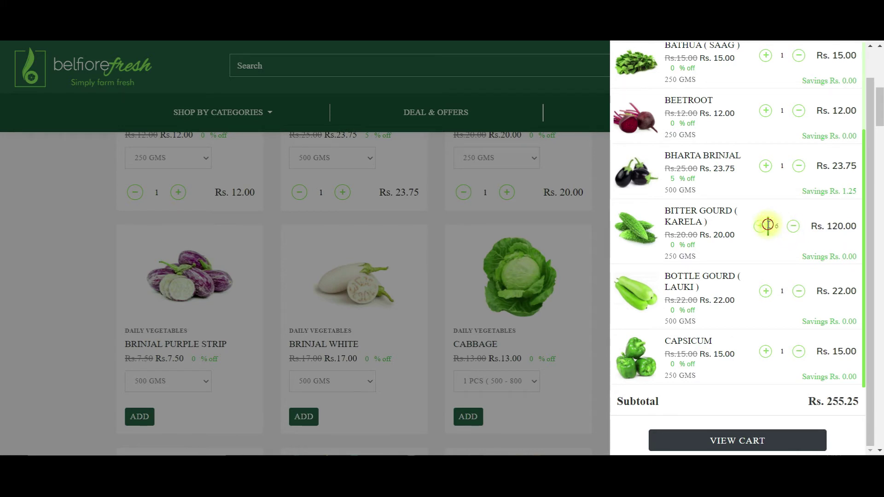
Raise the Bottle Gourd (Lauki) quantity to 12 in the cart summary.
{"action": "left_click", "coordinate": [765, 291]}
{"action": "left_click", "coordinate": [765, 291]}
{"action": "left_click", "coordinate": [765, 290]}
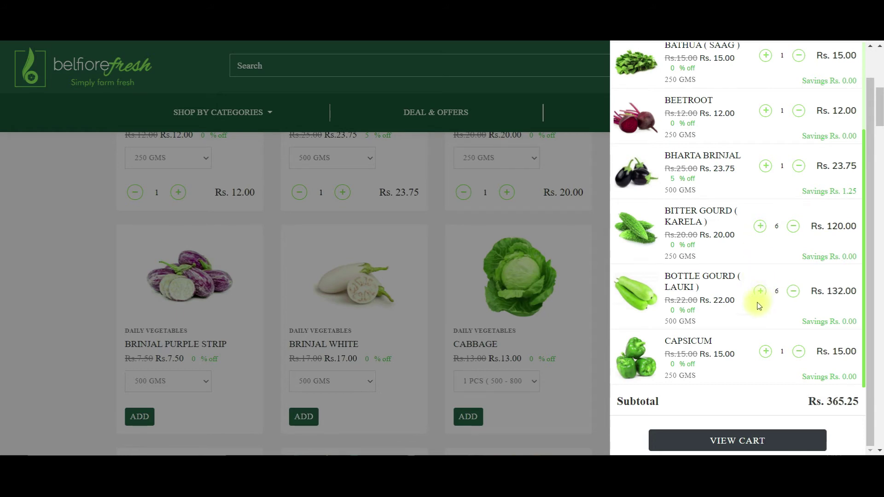
{"action": "left_click", "coordinate": [762, 293]}
{"action": "left_click", "coordinate": [762, 293]}
{"action": "left_click", "coordinate": [762, 293]}
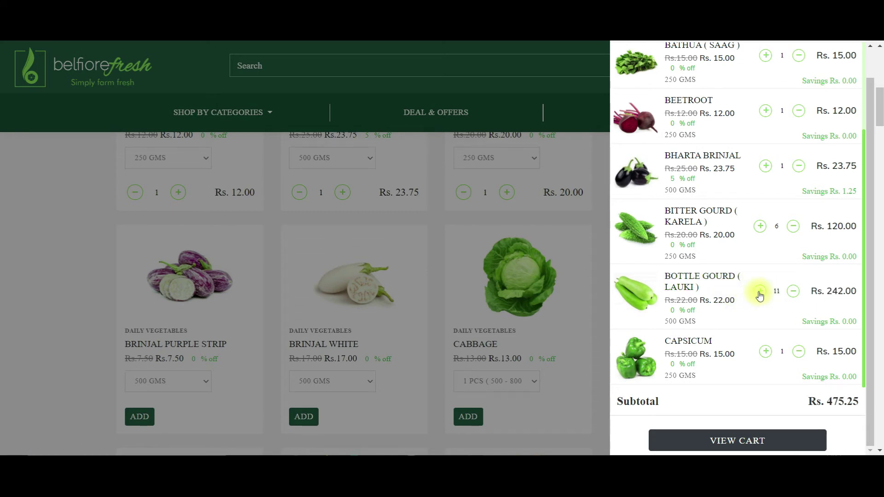
{"action": "left_click", "coordinate": [760, 292]}
Raise the Baby Potato quantity to 2 and open the full cart page.
{"action": "scroll", "coordinate": [762, 193], "scroll_direction": "up", "scroll_amount": 3}
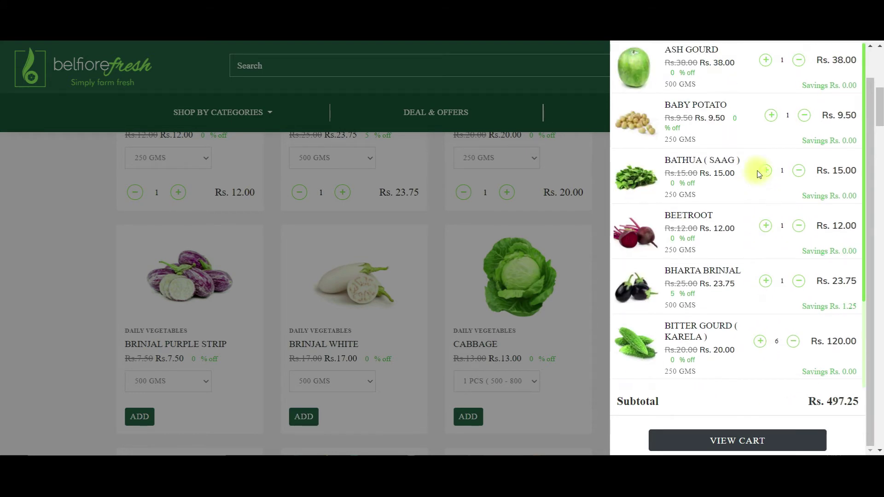
{"action": "left_click", "coordinate": [769, 119]}
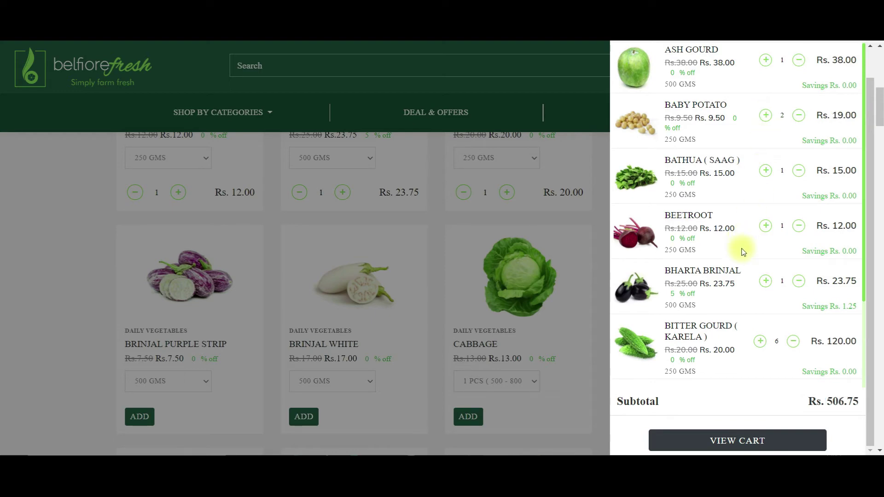
{"action": "scroll", "coordinate": [746, 322], "scroll_direction": "down", "scroll_amount": 1}
{"action": "scroll", "coordinate": [746, 322], "scroll_direction": "down", "scroll_amount": 2}
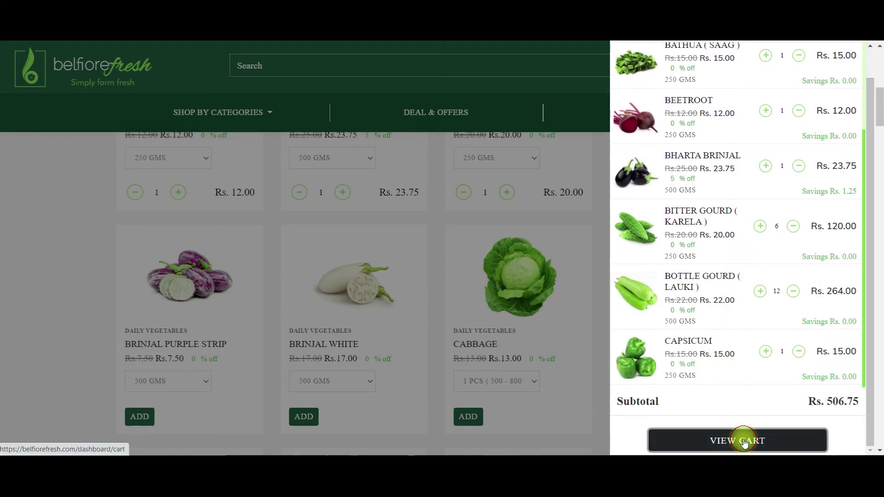
{"action": "left_click", "coordinate": [755, 439]}
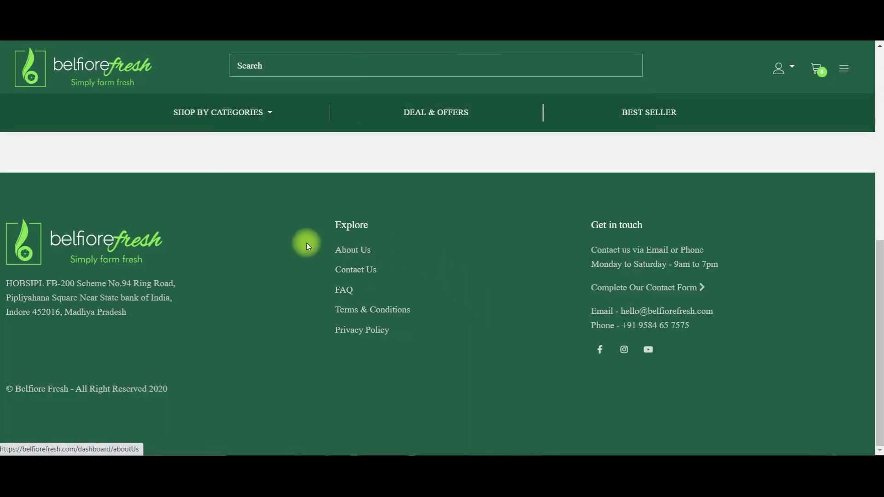
Increase the Bottle Gourd (Lauki) quantity to 13 and apply the Bill Amt 50 499 1 offer to the order.
{"action": "scroll", "coordinate": [651, 282], "scroll_direction": "down", "scroll_amount": 5}
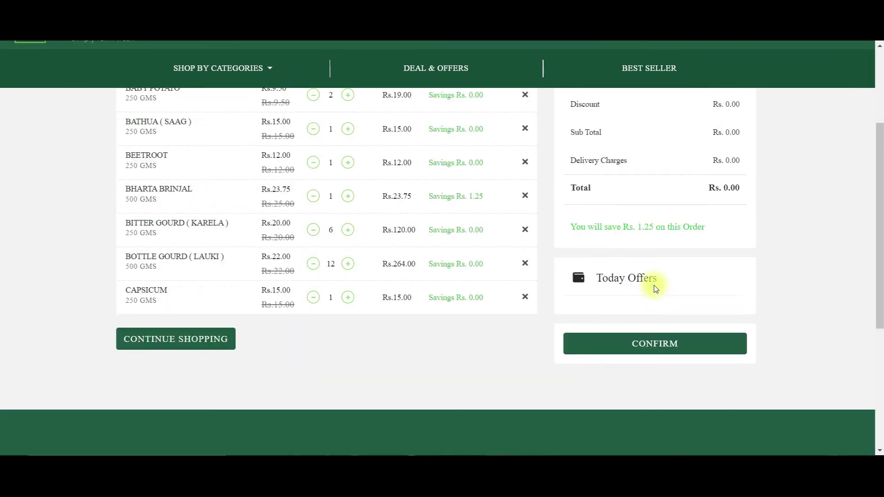
{"action": "scroll", "coordinate": [615, 301], "scroll_direction": "up", "scroll_amount": 1}
{"action": "scroll", "coordinate": [592, 289], "scroll_direction": "up", "scroll_amount": 3}
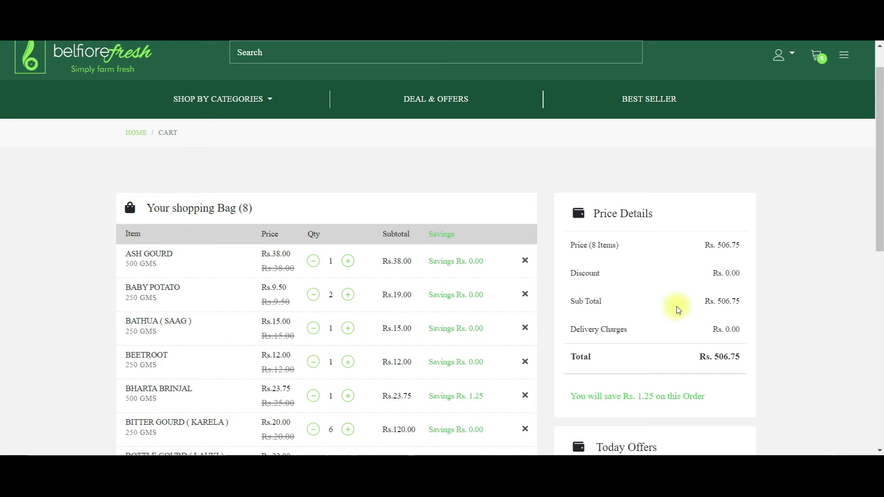
{"action": "scroll", "coordinate": [677, 310], "scroll_direction": "down", "scroll_amount": 3}
{"action": "left_click", "coordinate": [348, 314]}
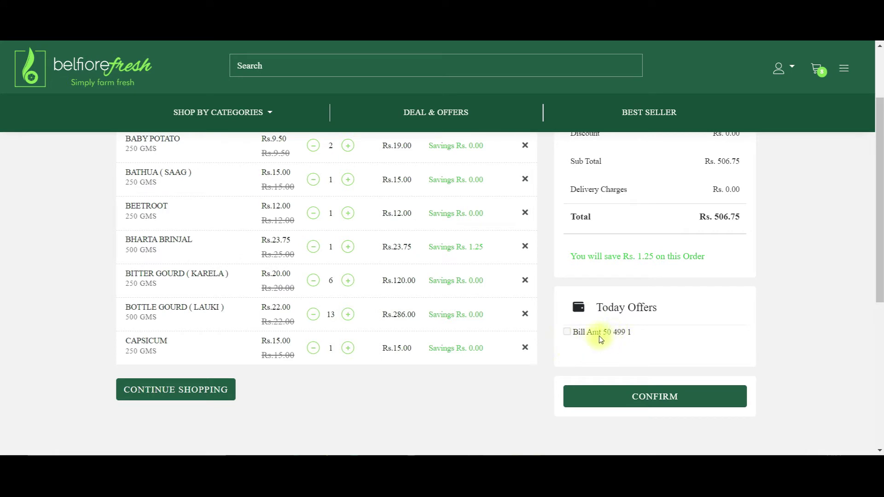
{"action": "left_click", "coordinate": [632, 333]}
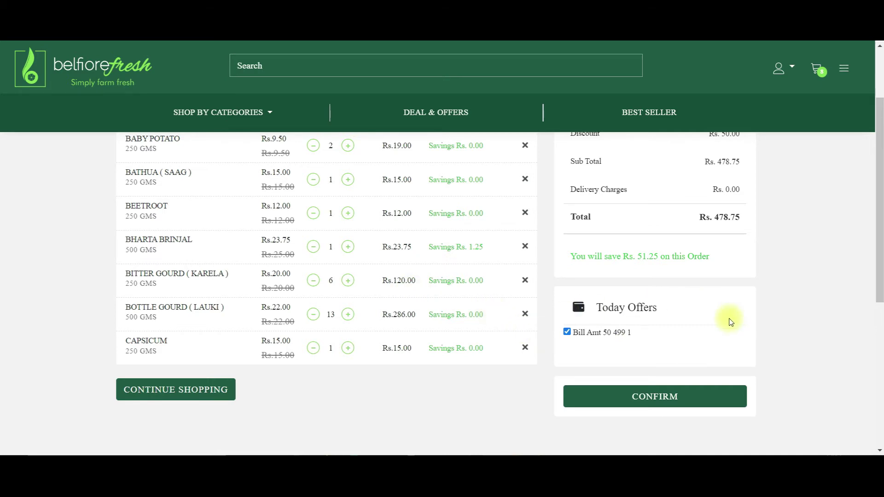
Examine the cart's price details, item savings and total order savings with the bill discount applied.
{"action": "scroll", "coordinate": [732, 318], "scroll_direction": "up", "scroll_amount": 5}
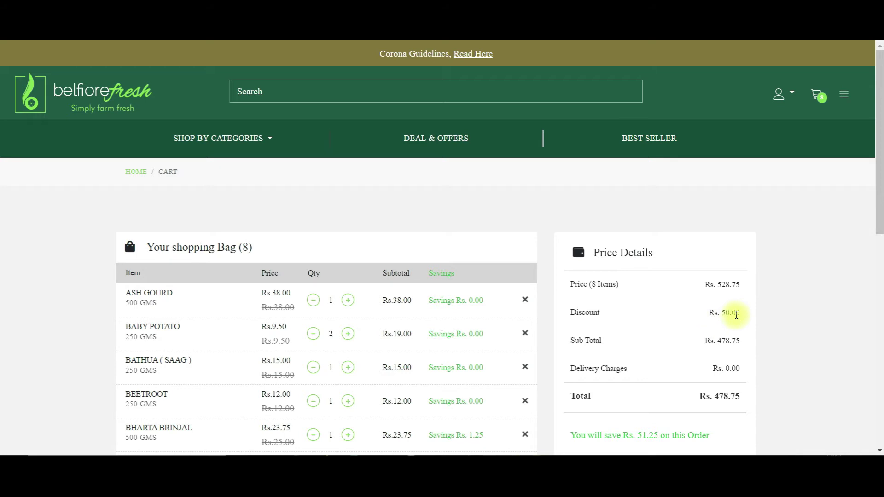
{"action": "scroll", "coordinate": [735, 315], "scroll_direction": "down", "scroll_amount": 1}
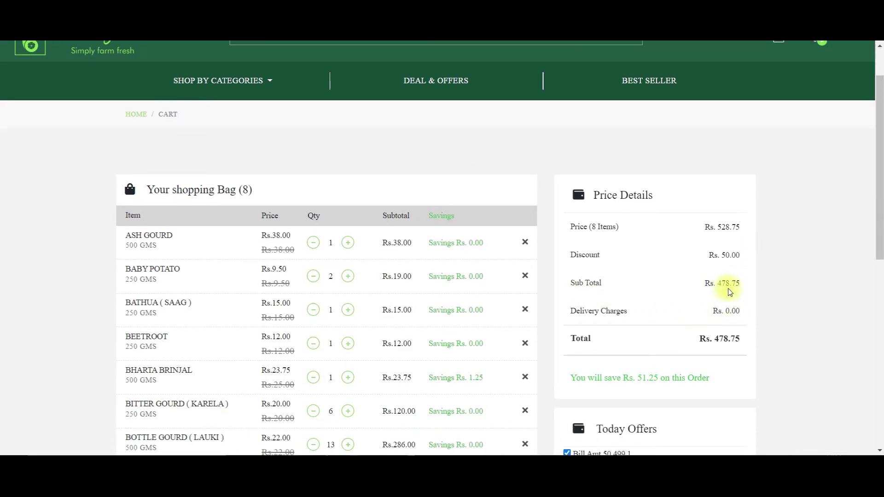
{"action": "scroll", "coordinate": [667, 337], "scroll_direction": "down", "scroll_amount": 3}
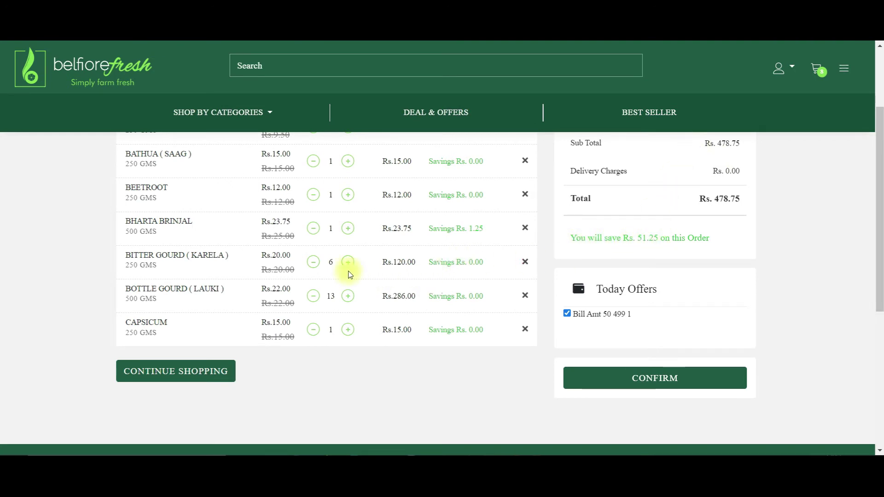
{"action": "scroll", "coordinate": [267, 253], "scroll_direction": "up", "scroll_amount": 3}
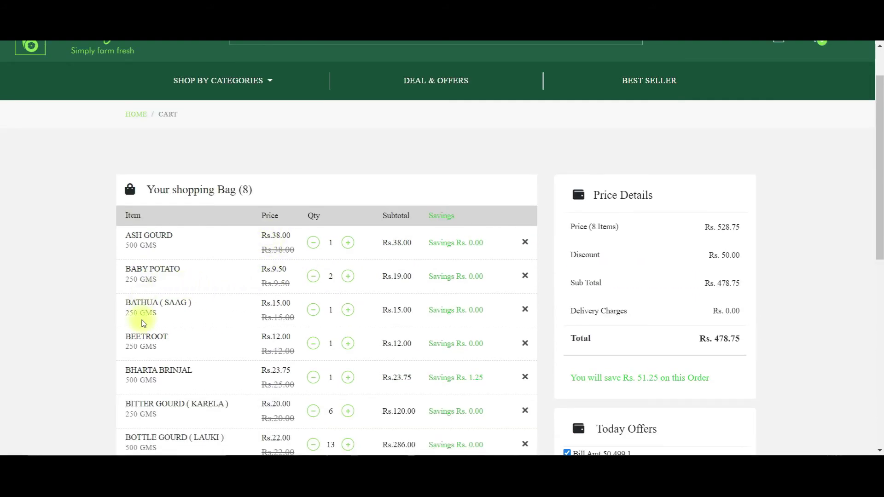
{"action": "scroll", "coordinate": [143, 324], "scroll_direction": "down", "scroll_amount": 3}
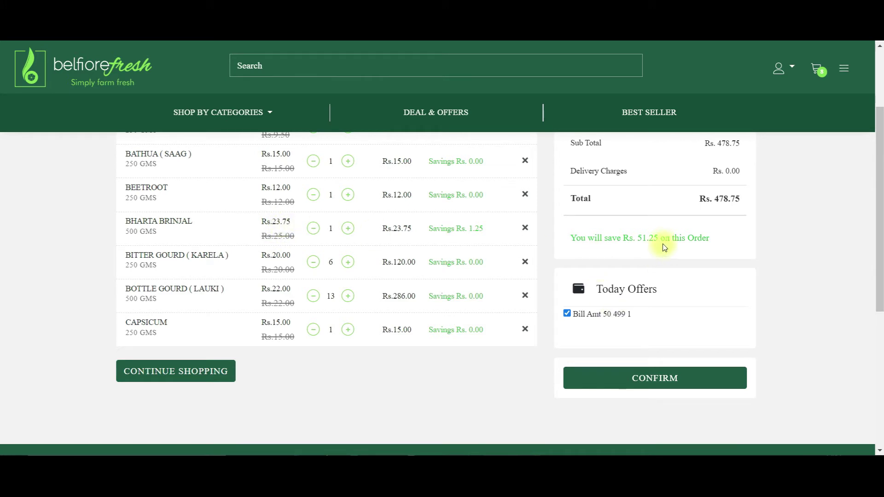
{"action": "left_click_drag", "start_coordinate": [712, 239], "coordinate": [574, 234]}
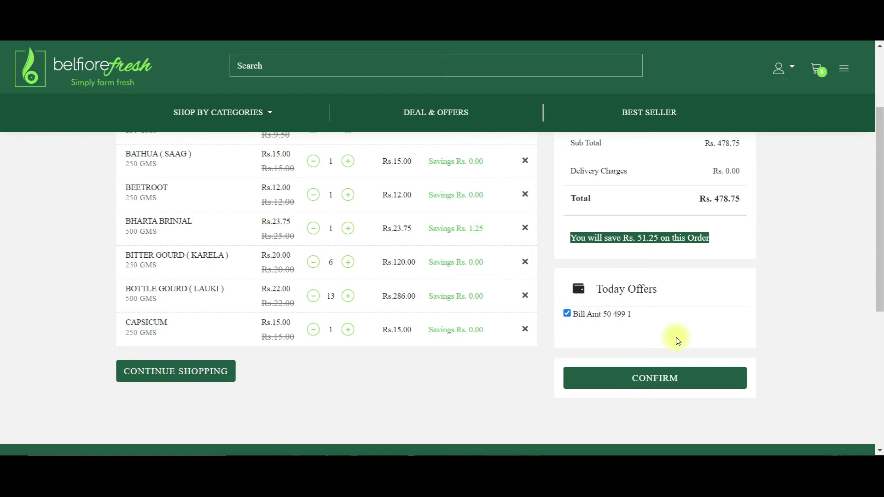
{"action": "left_click_drag", "start_coordinate": [635, 303], "coordinate": [642, 321]}
{"action": "left_click", "coordinate": [643, 323]}
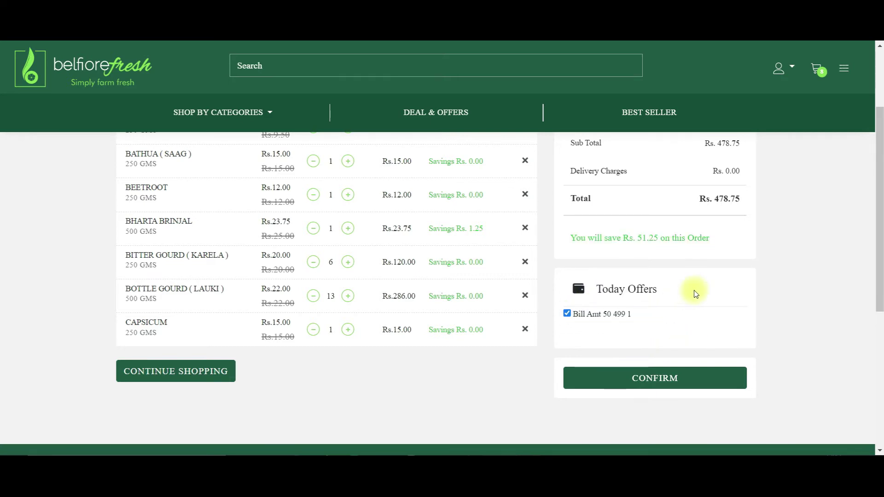
{"action": "scroll", "coordinate": [695, 294], "scroll_direction": "up", "scroll_amount": 4}
{"action": "scroll", "coordinate": [695, 292], "scroll_direction": "down", "scroll_amount": 5}
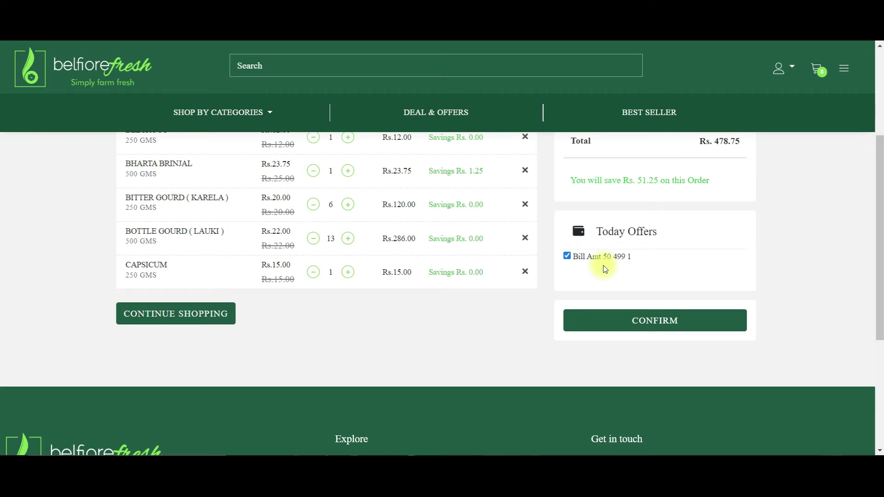
Confirm the cart and review the delivery addresses and price details on the Place Order page.
{"action": "left_click", "coordinate": [649, 322]}
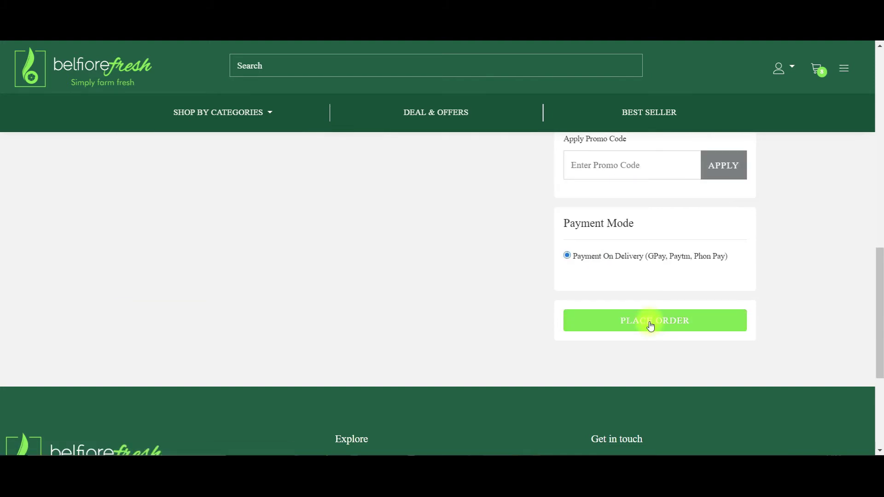
{"action": "scroll", "coordinate": [419, 291], "scroll_direction": "up", "scroll_amount": 10}
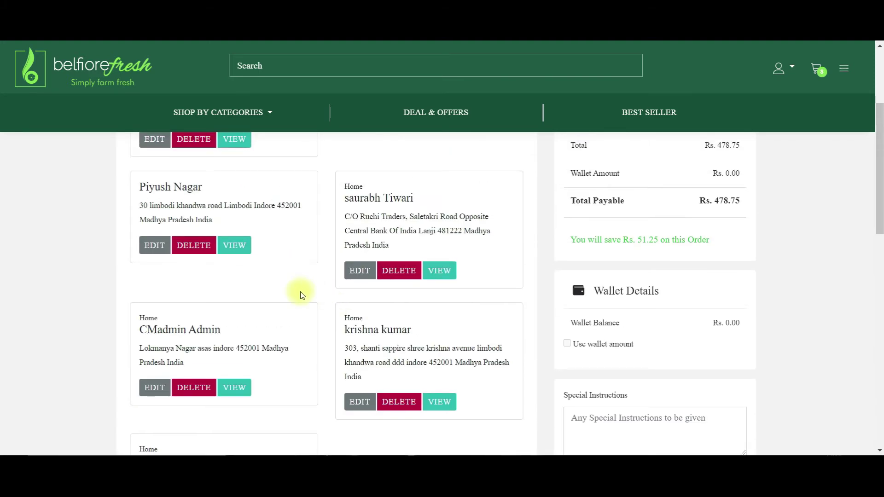
{"action": "scroll", "coordinate": [299, 297], "scroll_direction": "up", "scroll_amount": 5}
{"action": "scroll", "coordinate": [243, 322], "scroll_direction": "down", "scroll_amount": 5}
{"action": "scroll", "coordinate": [700, 300], "scroll_direction": "up", "scroll_amount": 3}
{"action": "scroll", "coordinate": [714, 345], "scroll_direction": "down", "scroll_amount": 4}
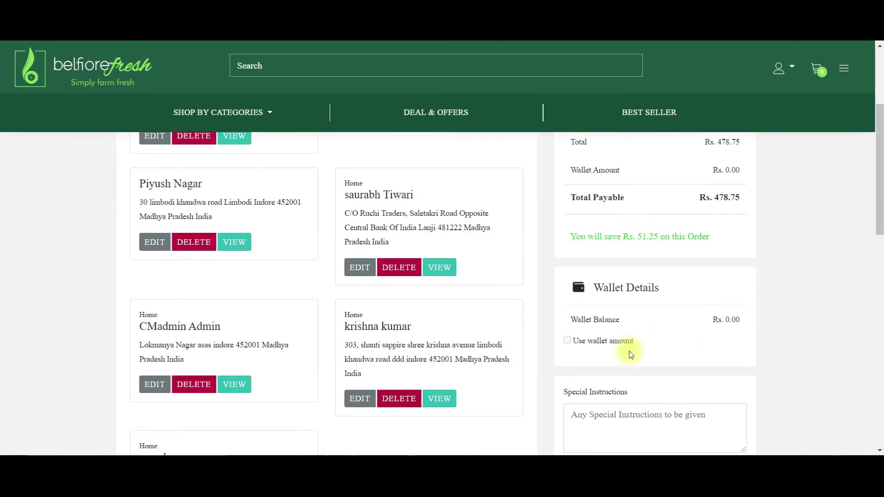
Choose the 20-02-2021 delivery date with the 8.00 AM - 2.00 PM time slot for the order.
{"action": "scroll", "coordinate": [629, 351], "scroll_direction": "down", "scroll_amount": 3}
{"action": "scroll", "coordinate": [584, 278], "scroll_direction": "down", "scroll_amount": 1}
{"action": "left_click", "coordinate": [598, 286]}
{"action": "left_click", "coordinate": [695, 287]}
{"action": "scroll", "coordinate": [671, 263], "scroll_direction": "down", "scroll_amount": 1}
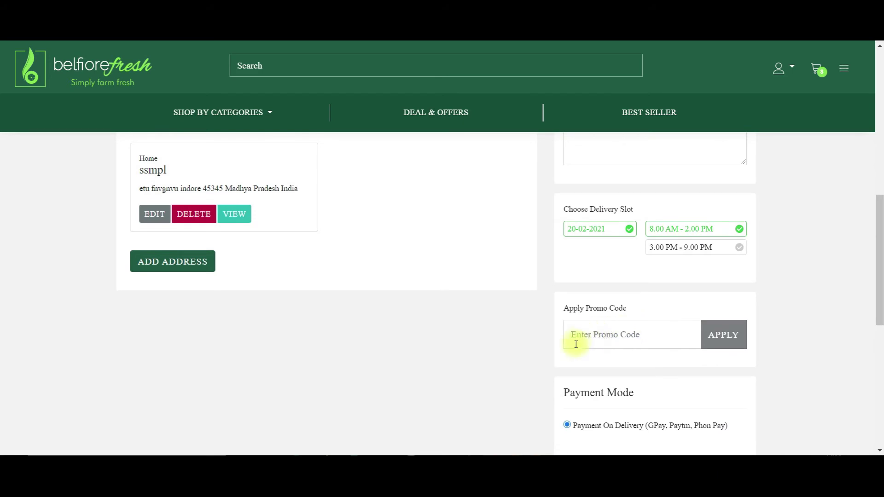
Try to apply the promo code TCS to the order.
{"action": "scroll", "coordinate": [603, 345], "scroll_direction": "up", "scroll_amount": 1}
{"action": "scroll", "coordinate": [604, 351], "scroll_direction": "down", "scroll_amount": 1}
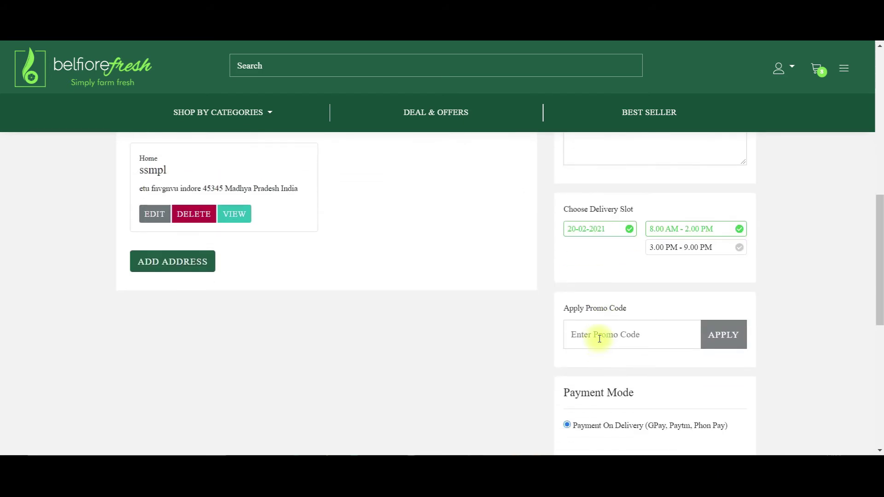
{"action": "scroll", "coordinate": [604, 336], "scroll_direction": "down", "scroll_amount": 1}
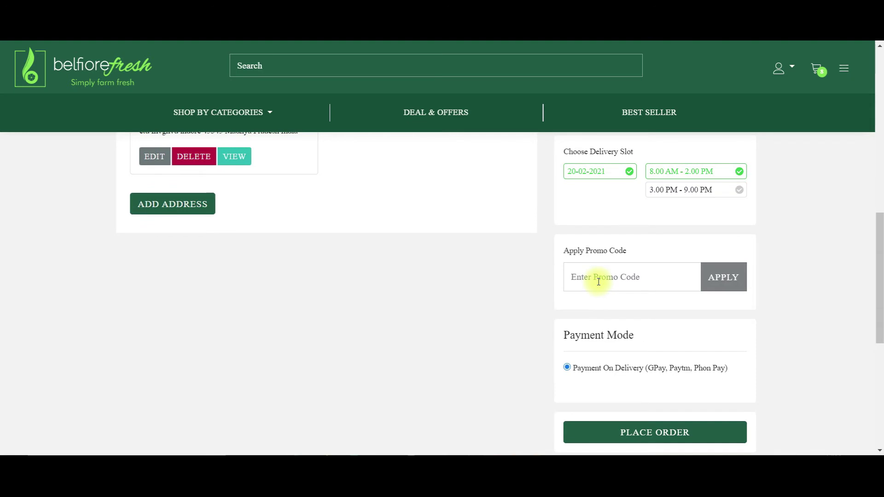
{"action": "left_click", "coordinate": [599, 277]}
{"action": "type", "text": "TCS"}
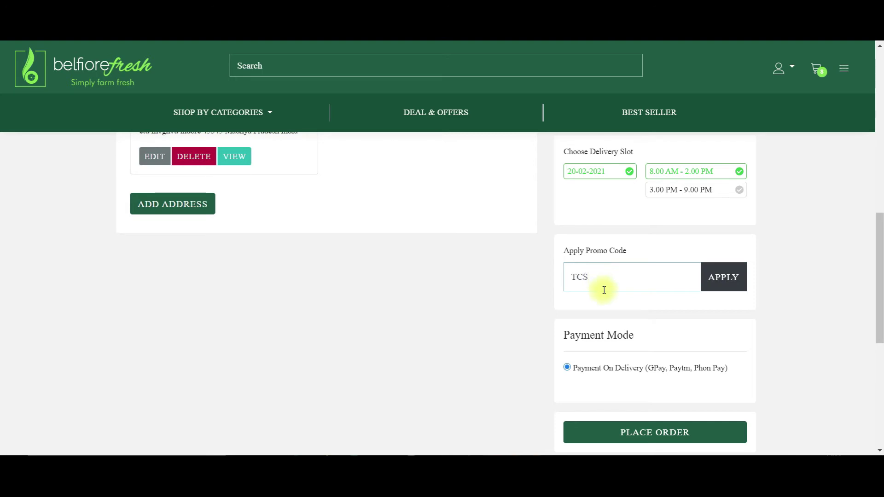
{"action": "left_click", "coordinate": [727, 277]}
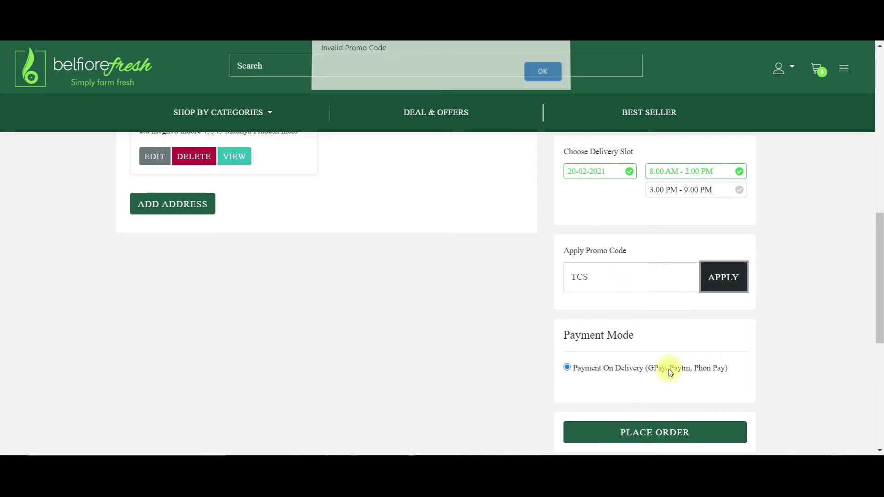
{"action": "left_click", "coordinate": [542, 76]}
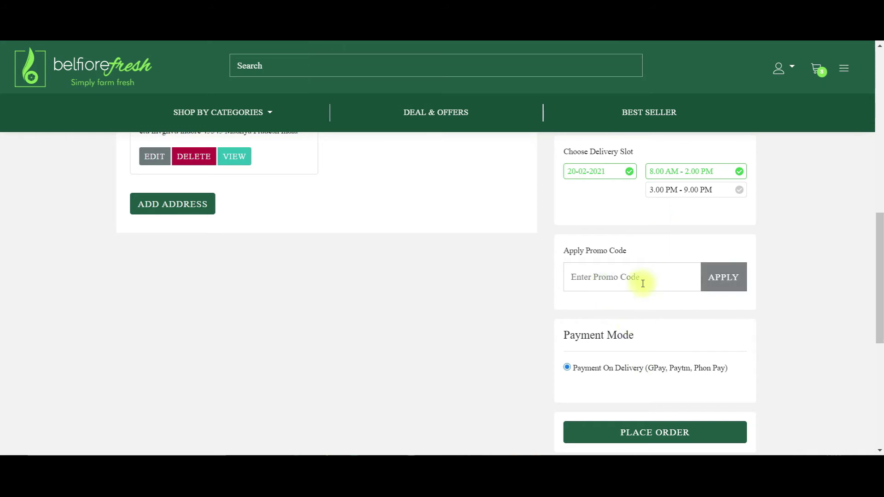
Place the order with payment on delivery and return to the storefront home page.
{"action": "scroll", "coordinate": [640, 304], "scroll_direction": "up", "scroll_amount": 5}
{"action": "scroll", "coordinate": [639, 308], "scroll_direction": "up", "scroll_amount": 5}
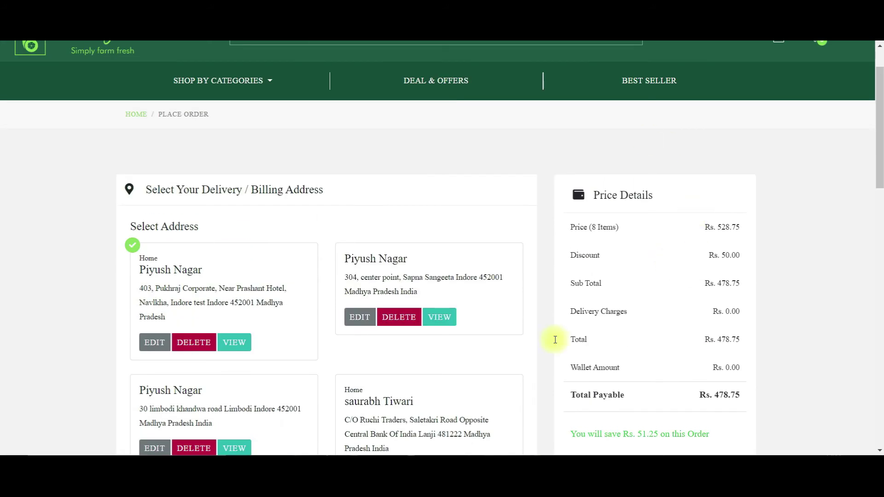
{"action": "scroll", "coordinate": [693, 243], "scroll_direction": "down", "scroll_amount": 6}
{"action": "scroll", "coordinate": [707, 350], "scroll_direction": "down", "scroll_amount": 5}
{"action": "left_click", "coordinate": [665, 375]}
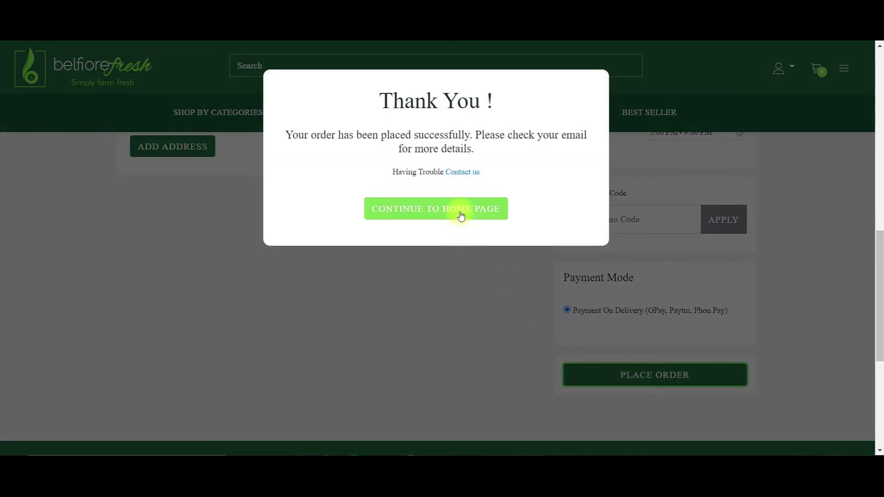
{"action": "left_click", "coordinate": [460, 215]}
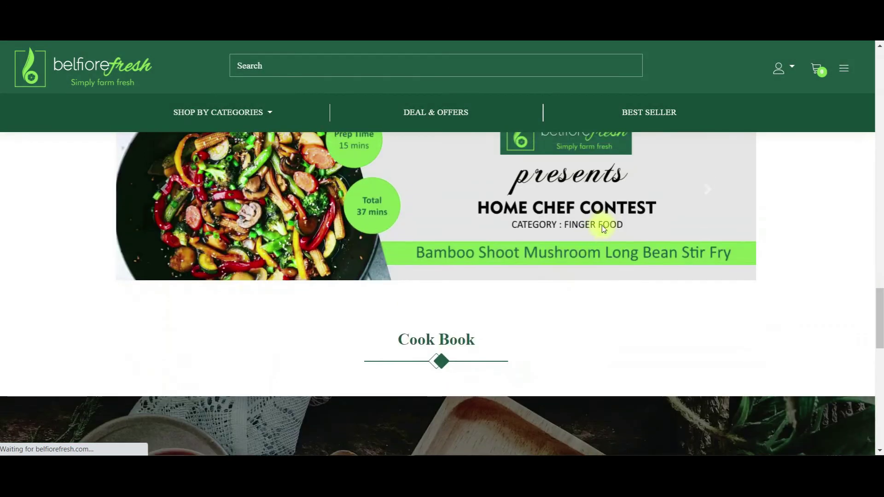
{"action": "scroll", "coordinate": [599, 234], "scroll_direction": "up", "scroll_amount": 20}
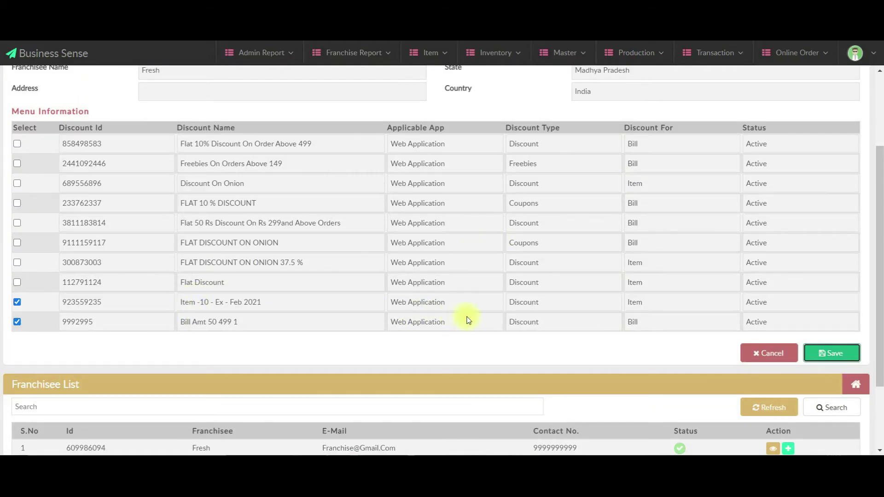
Switch to the Business Sense admin site and start a new discount from the Discount list.
{"action": "scroll", "coordinate": [539, 319], "scroll_direction": "up", "scroll_amount": 1}
{"action": "scroll", "coordinate": [538, 318], "scroll_direction": "up", "scroll_amount": 3}
{"action": "scroll", "coordinate": [530, 303], "scroll_direction": "down", "scroll_amount": 7}
{"action": "scroll", "coordinate": [552, 258], "scroll_direction": "up", "scroll_amount": 7}
{"action": "left_click", "coordinate": [569, 65]}
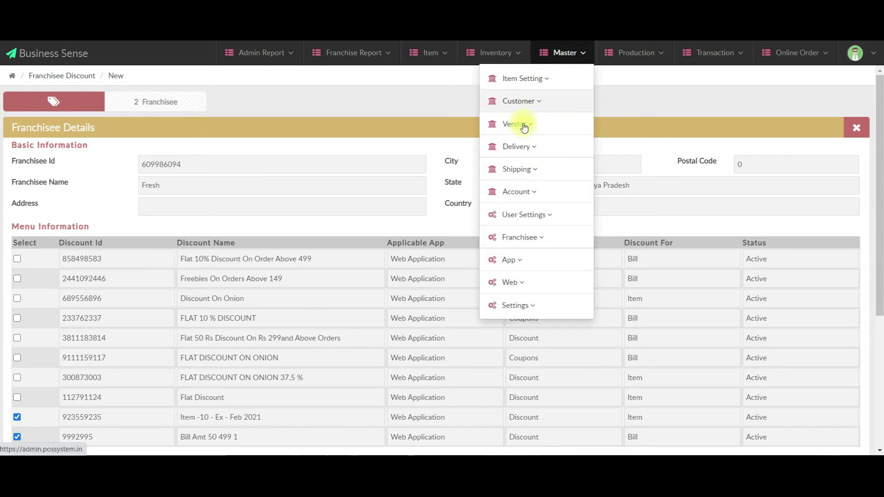
{"action": "left_click", "coordinate": [430, 52]}
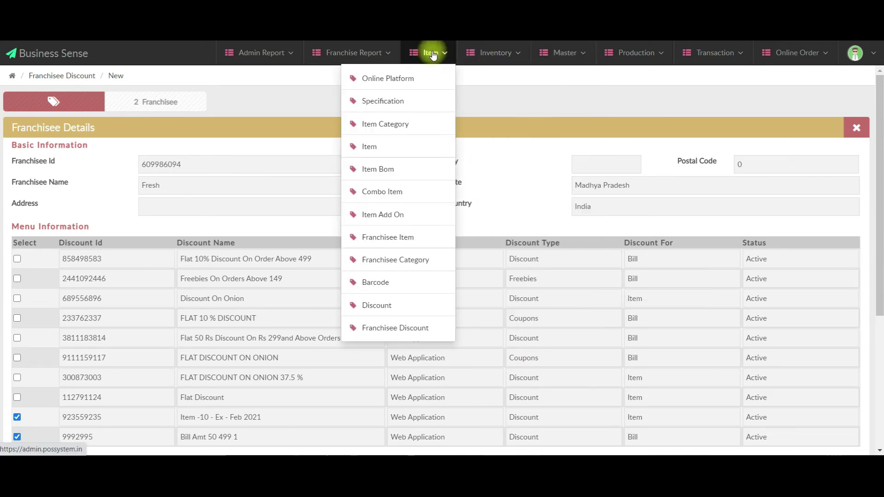
{"action": "left_click", "coordinate": [386, 306]}
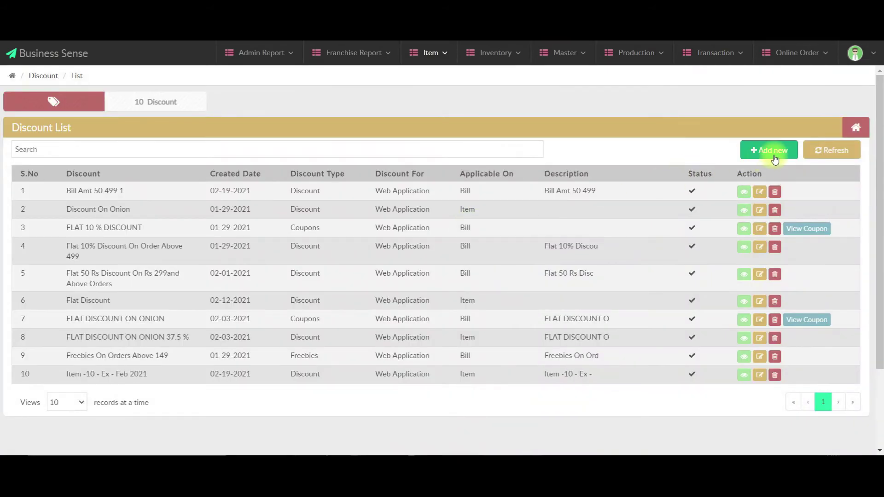
{"action": "left_click", "coordinate": [772, 156]}
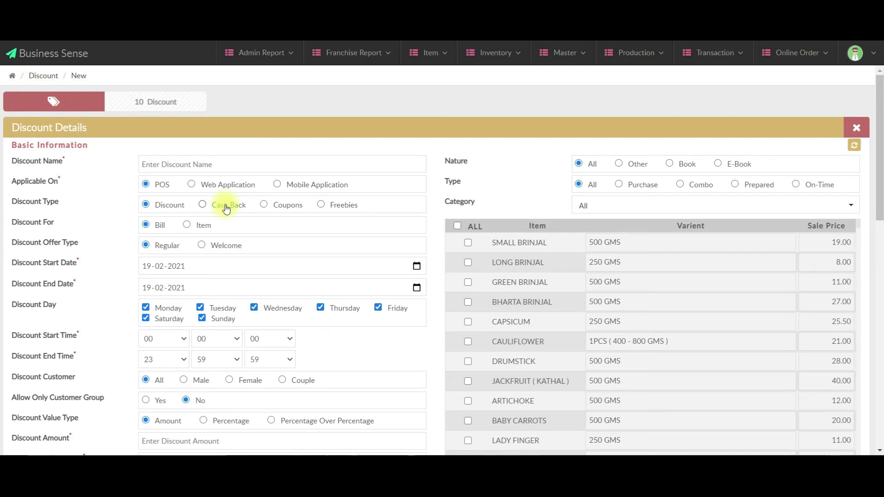
Name the new discount BFRESH, make it applicable on the Web Application, and set its end date to 21-02-2021.
{"action": "left_click", "coordinate": [198, 165]}
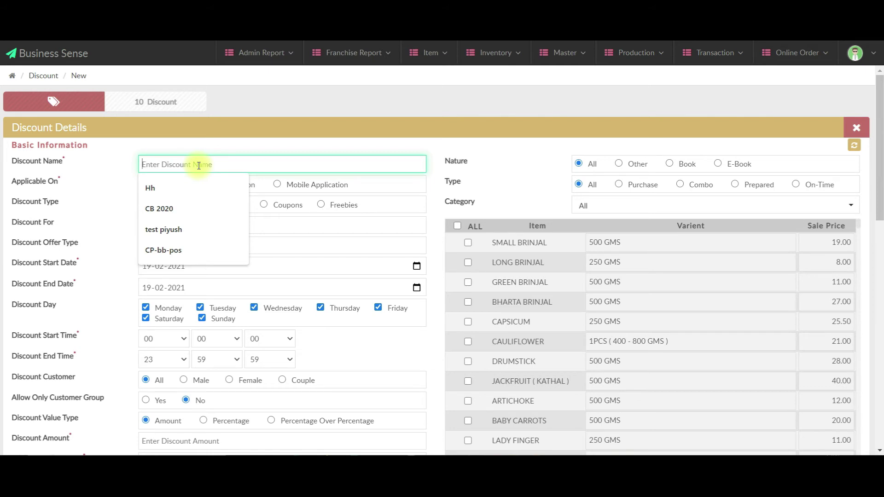
{"action": "type", "text": "Bfresh"}
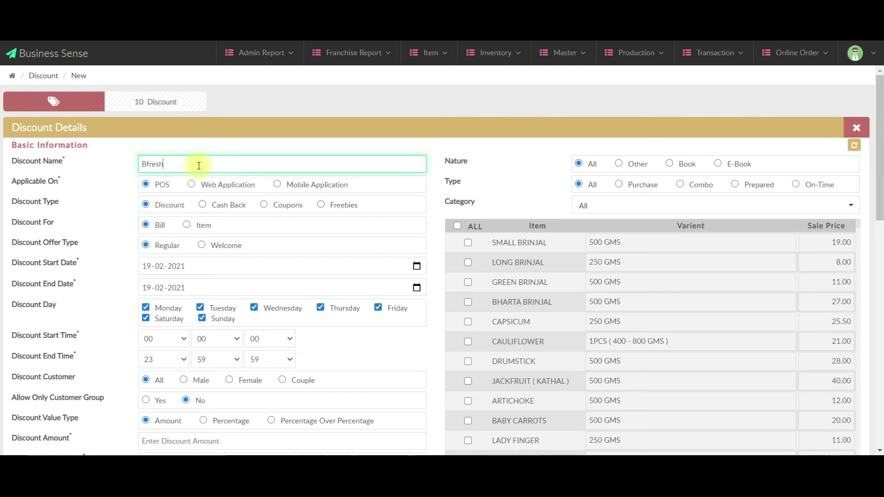
{"action": "double_click", "coordinate": [177, 164]}
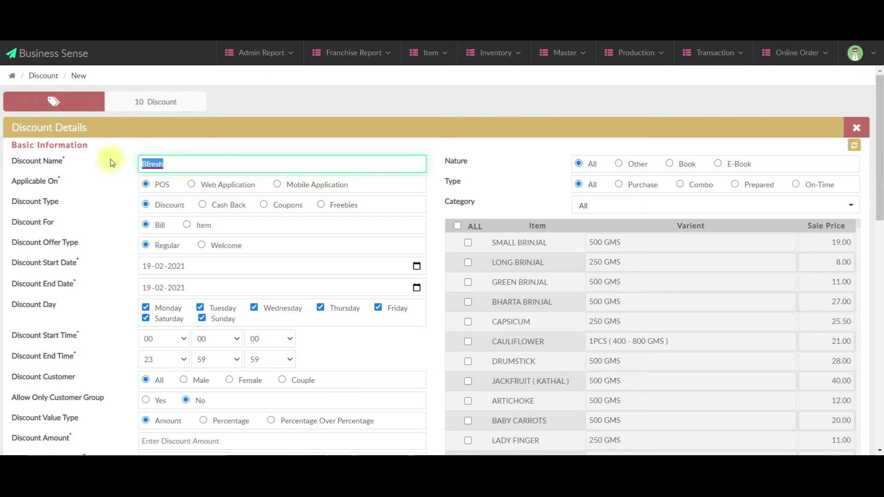
{"action": "type", "text": "BFRESH"}
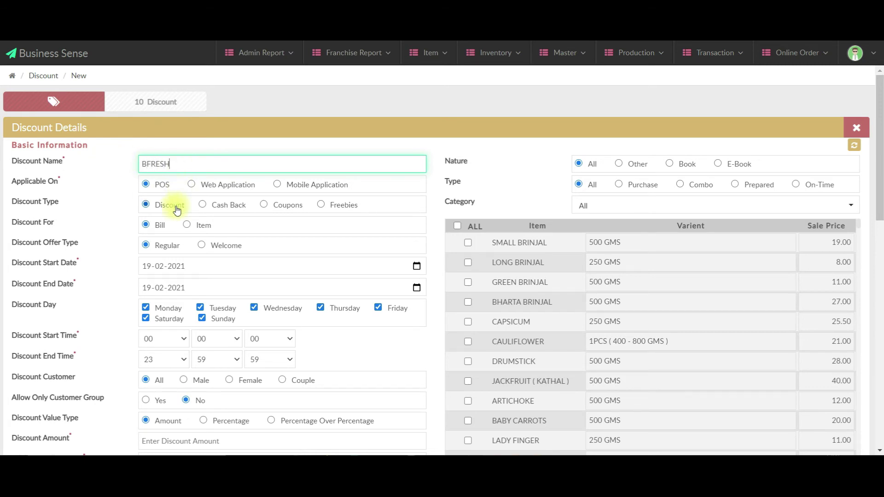
{"action": "left_click", "coordinate": [191, 186]}
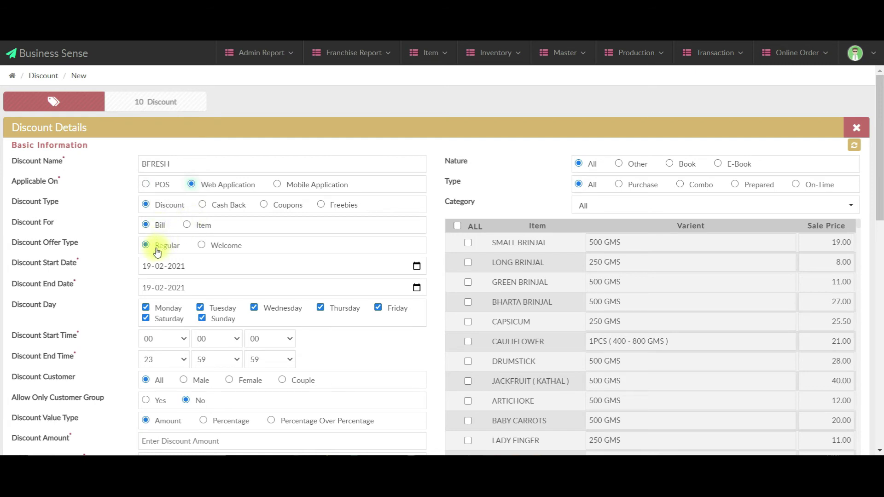
{"action": "left_click", "coordinate": [193, 287]}
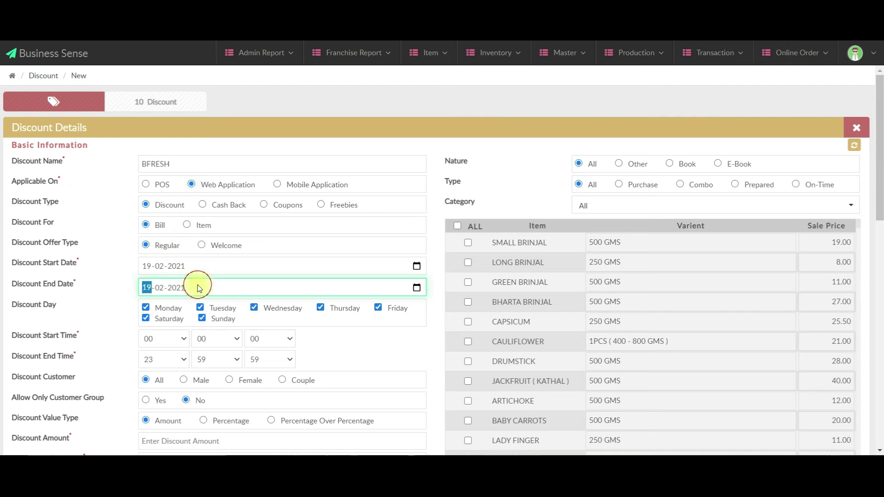
{"action": "type", "text": "21"}
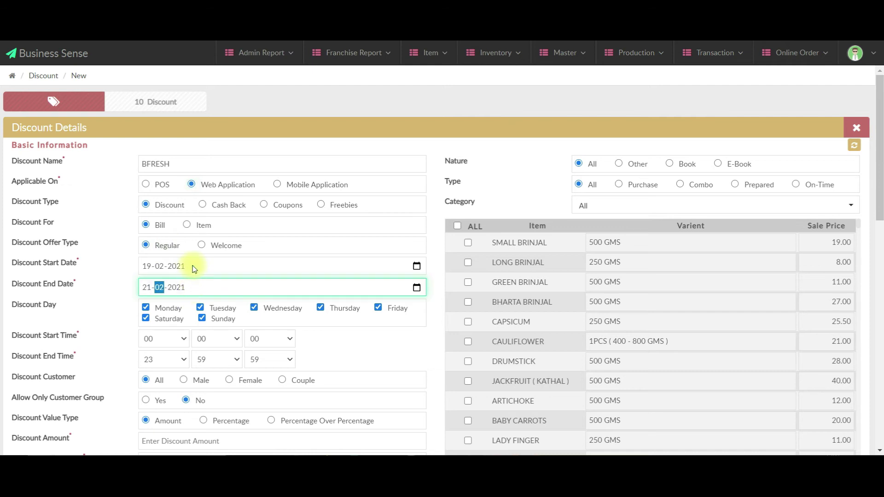
Define a 10 percent discount with a minimum bill amount of 499 and a per-bill discount limit of 100.
{"action": "scroll", "coordinate": [268, 375], "scroll_direction": "down", "scroll_amount": 2}
{"action": "scroll", "coordinate": [268, 375], "scroll_direction": "down", "scroll_amount": 3}
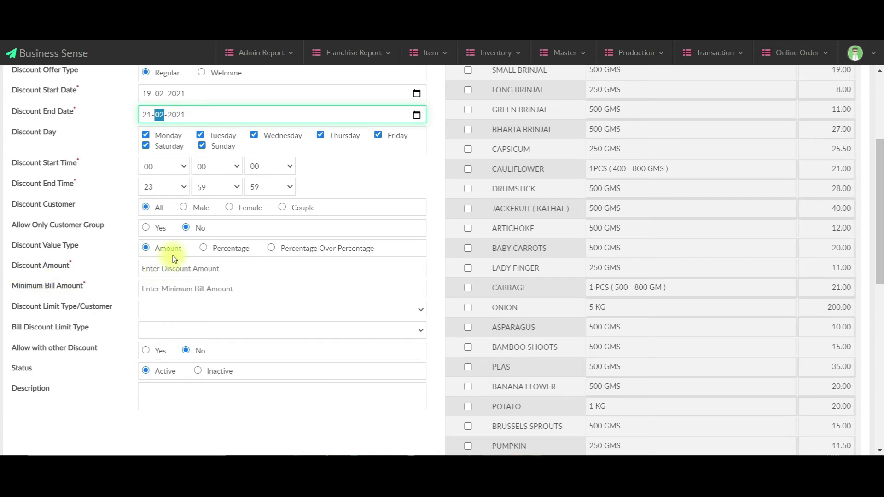
{"action": "left_click", "coordinate": [202, 250]}
{"action": "left_click", "coordinate": [178, 270]}
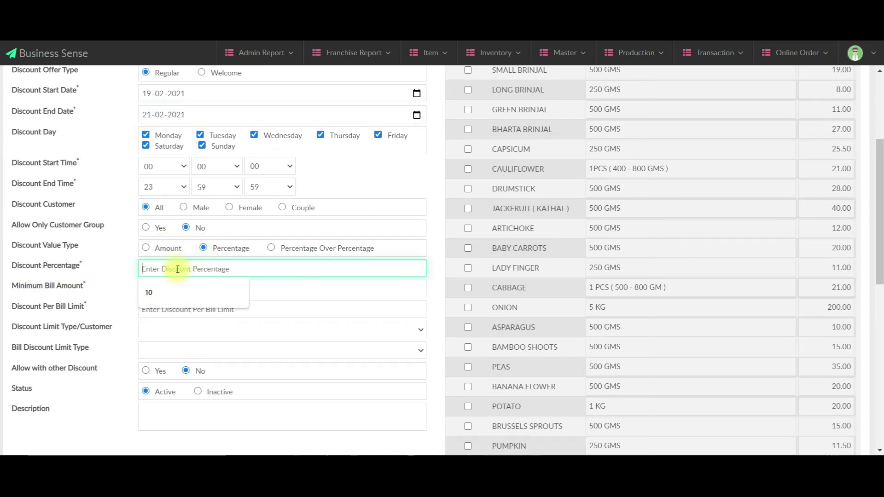
{"action": "type", "text": "10"}
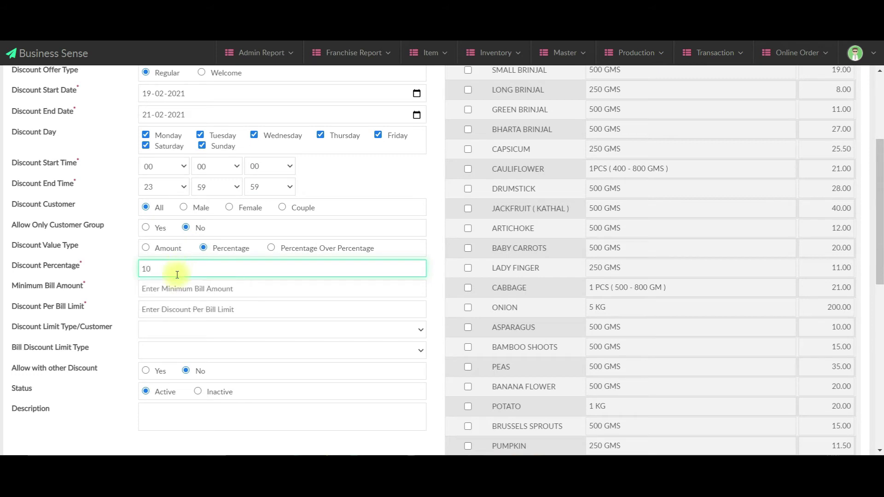
{"action": "left_click", "coordinate": [171, 290]}
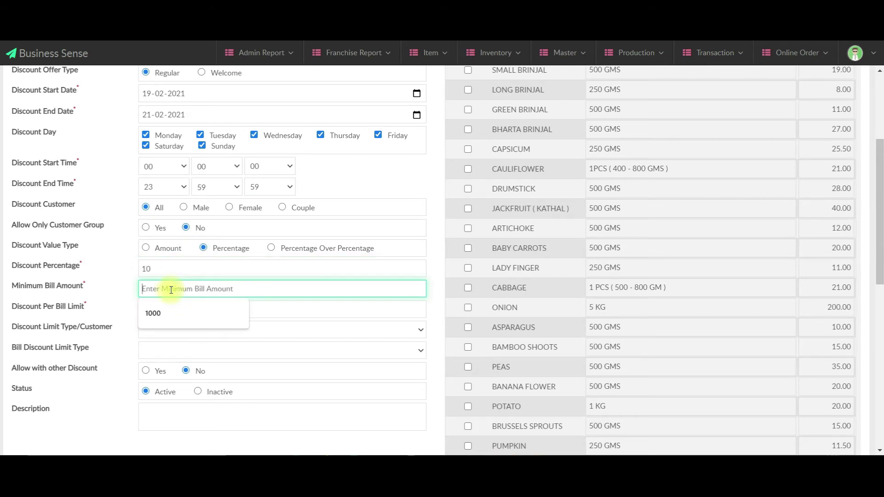
{"action": "type", "text": "499"}
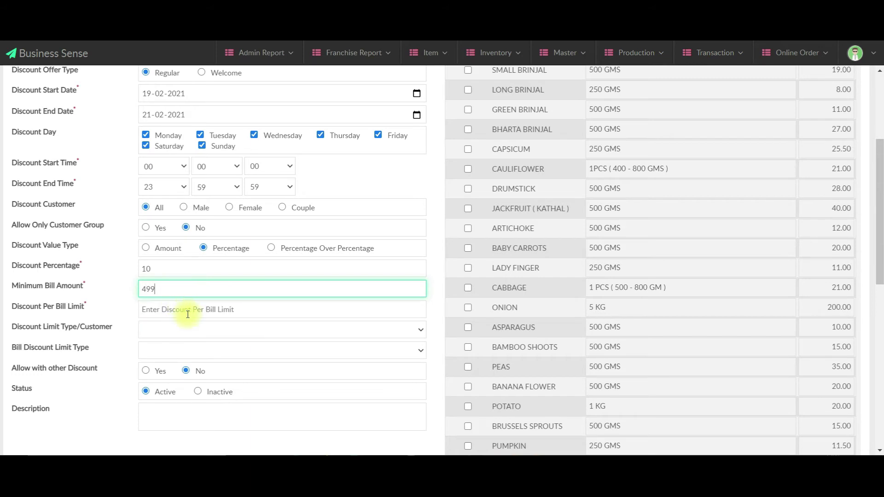
{"action": "left_click", "coordinate": [191, 309]}
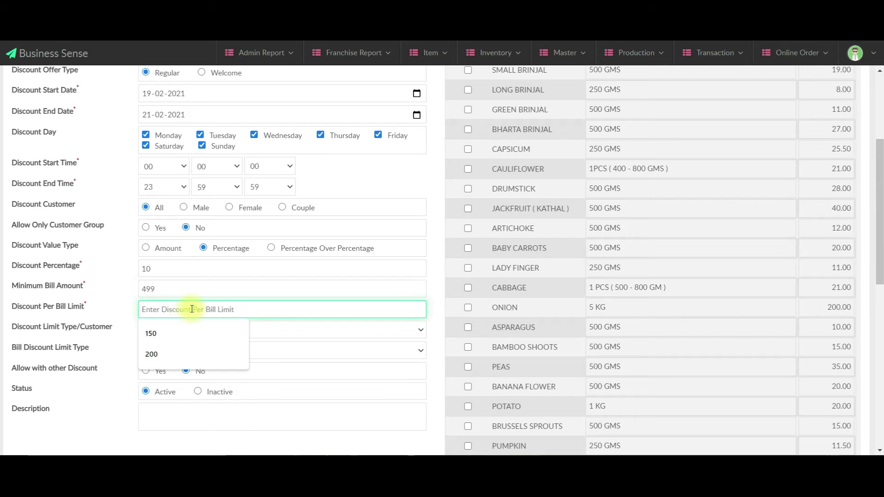
{"action": "type", "text": "100"}
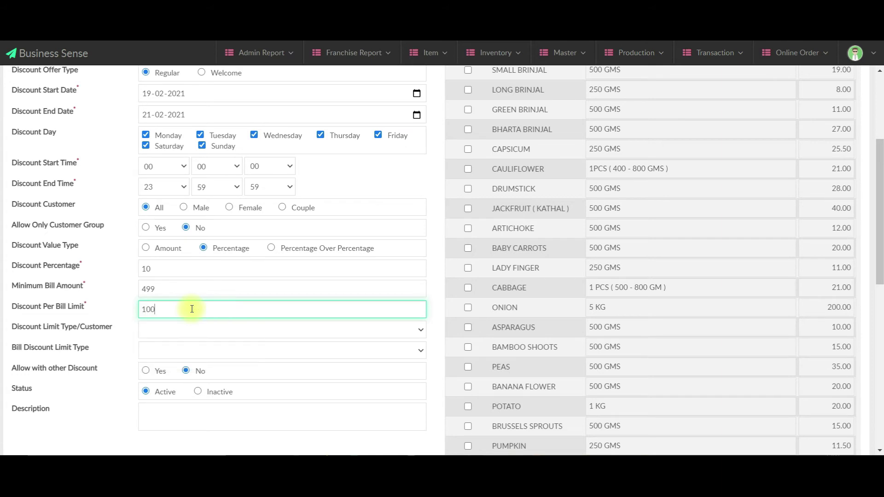
Limit the discount to 1 use per customer within the Offer Period.
{"action": "left_click", "coordinate": [172, 333]}
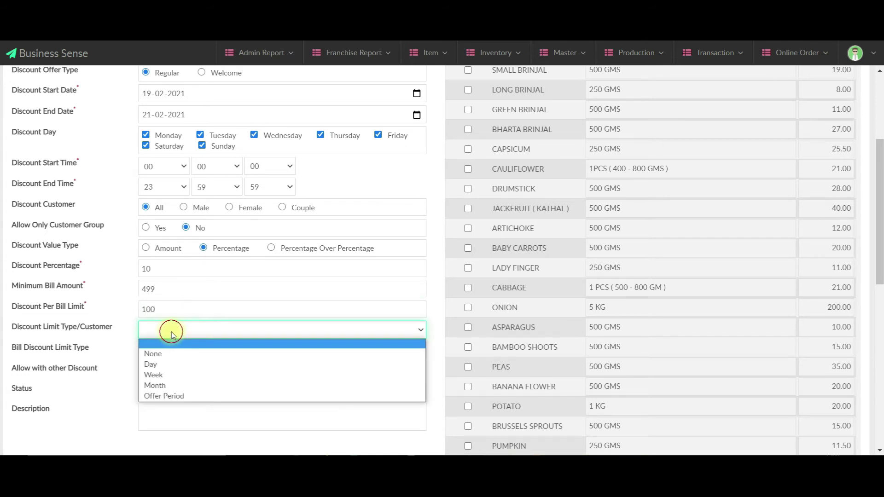
{"action": "left_click", "coordinate": [166, 396]}
{"action": "left_click", "coordinate": [165, 356]}
{"action": "type", "text": "1"}
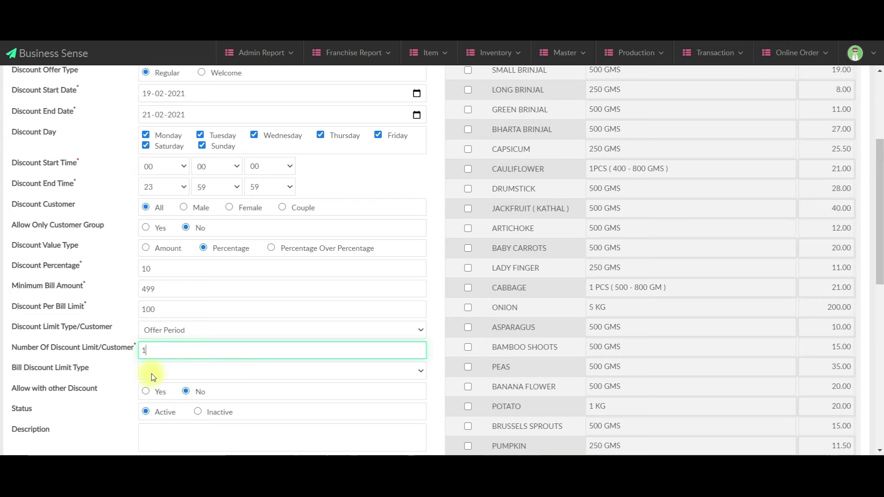
Limit the bill discount within the Offer Period to 500 bills and a total discounted amount of 10000.
{"action": "left_click", "coordinate": [160, 372]}
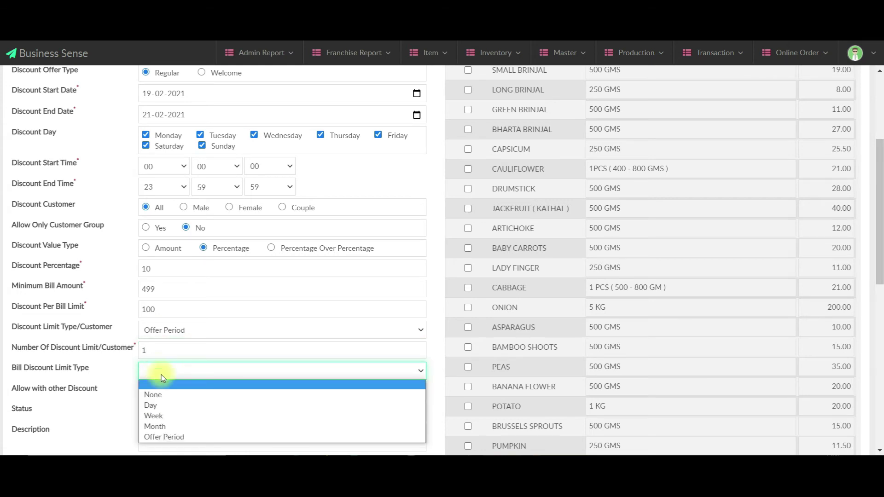
{"action": "left_click", "coordinate": [170, 437]}
{"action": "scroll", "coordinate": [39, 345], "scroll_direction": "down", "scroll_amount": 1}
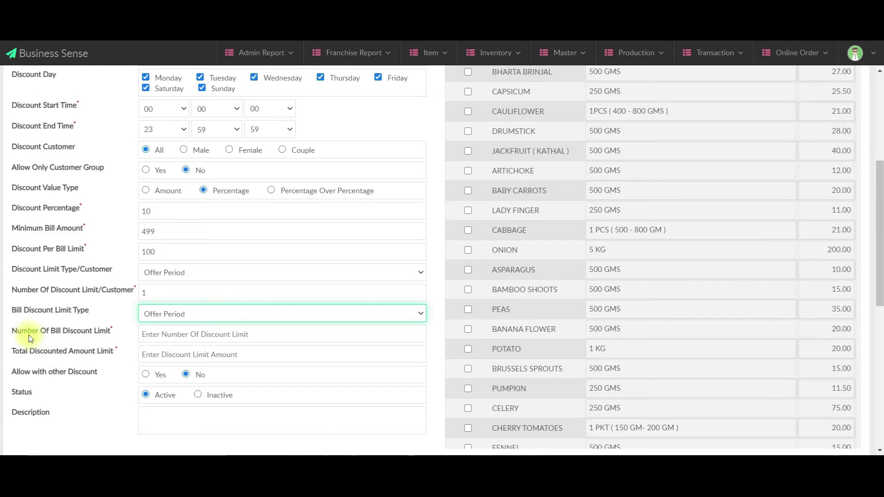
{"action": "left_click", "coordinate": [157, 332]}
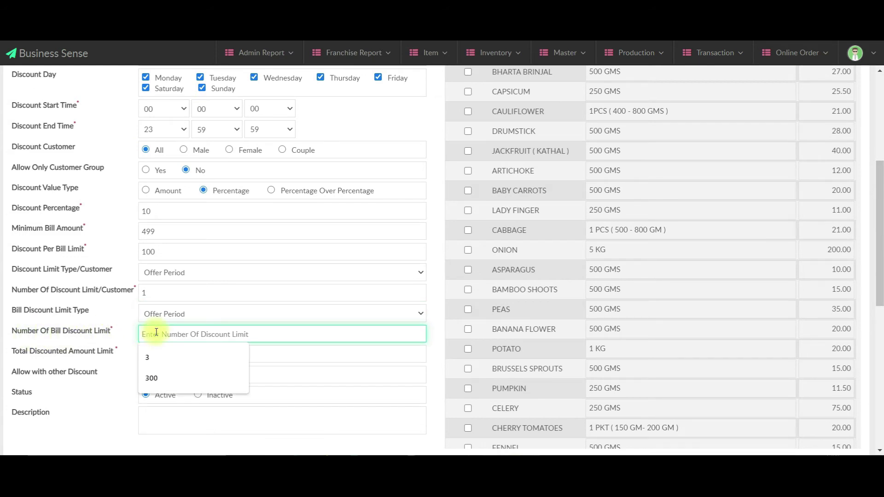
{"action": "type", "text": "500"}
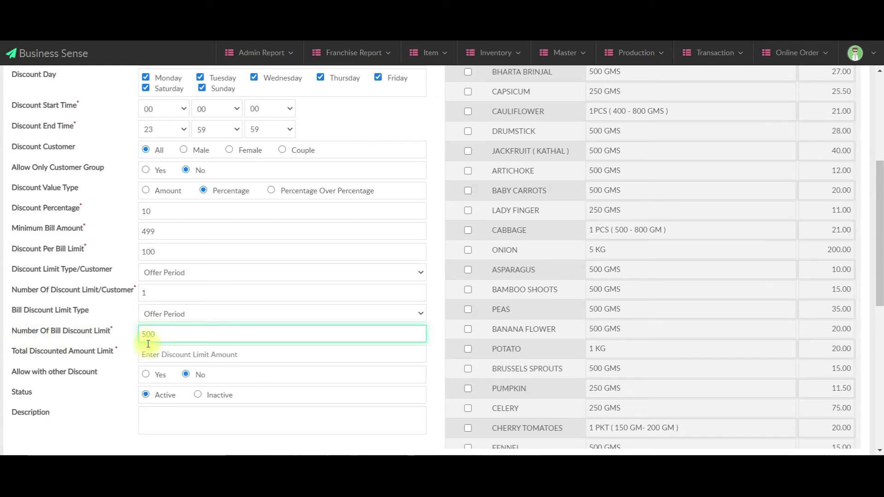
{"action": "left_click", "coordinate": [154, 354]}
{"action": "type", "text": "10000"}
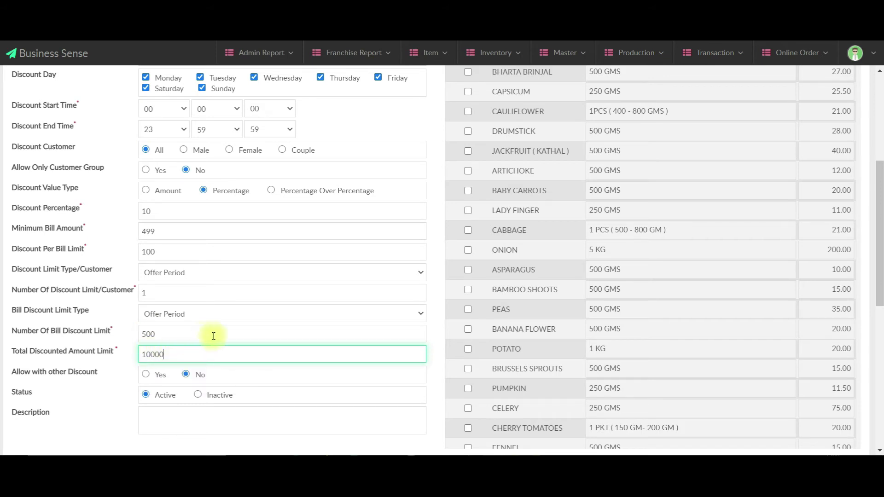
{"action": "left_click", "coordinate": [261, 314]}
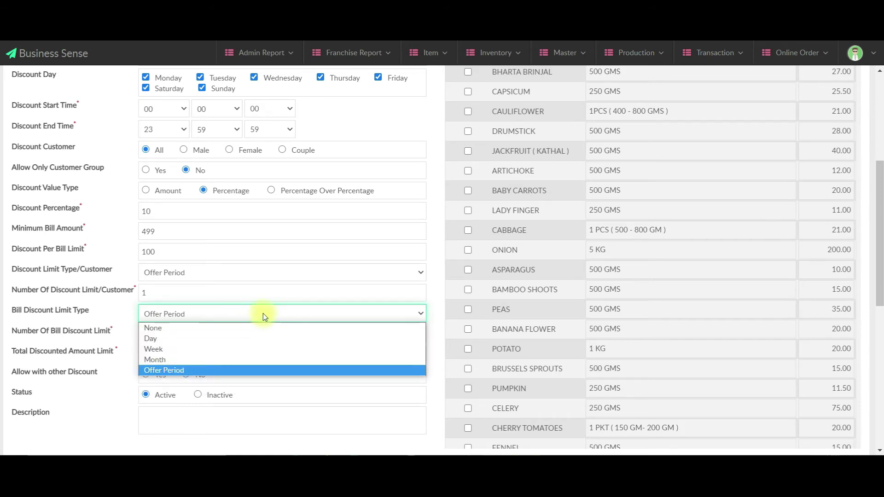
{"action": "left_click", "coordinate": [433, 356]}
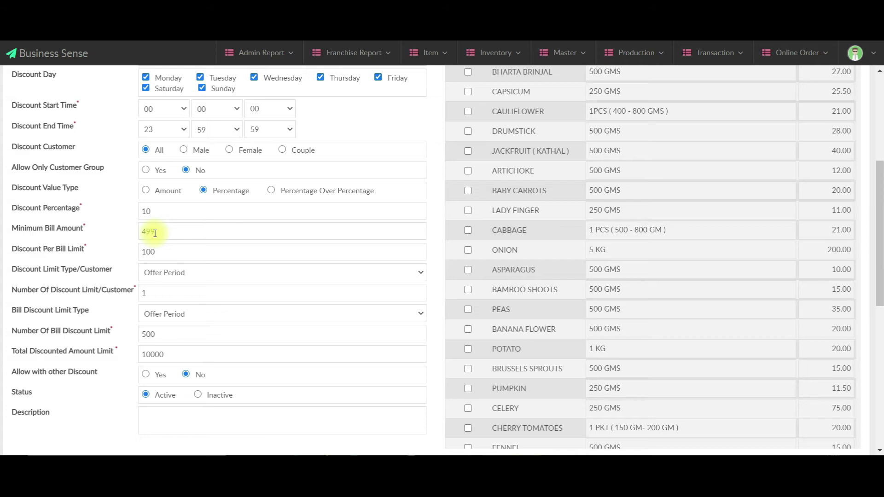
Change the discount type of the new discount to Coupons.
{"action": "scroll", "coordinate": [197, 305], "scroll_direction": "down", "scroll_amount": 2}
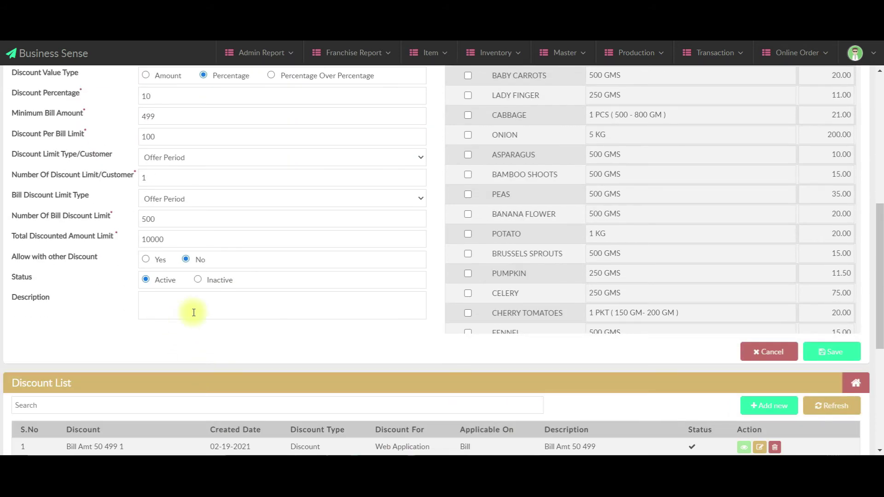
{"action": "scroll", "coordinate": [200, 309], "scroll_direction": "up", "scroll_amount": 3}
{"action": "scroll", "coordinate": [201, 310], "scroll_direction": "up", "scroll_amount": 5}
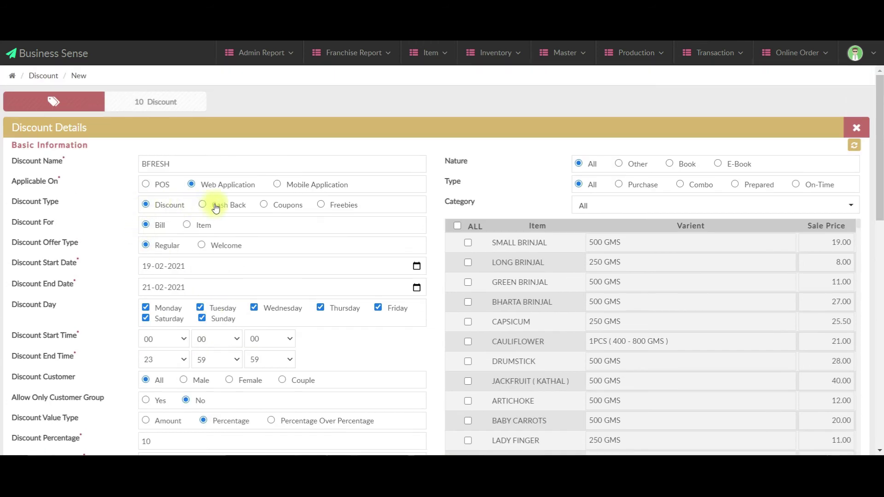
{"action": "left_click", "coordinate": [203, 205]}
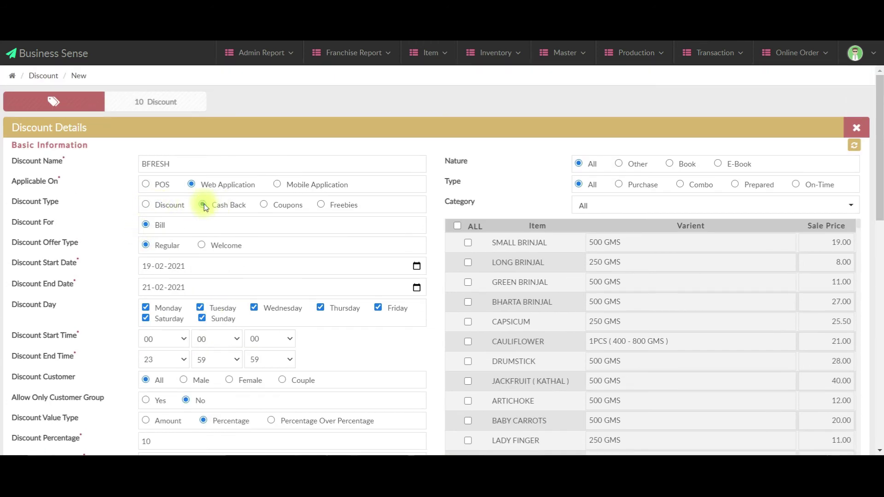
{"action": "left_click", "coordinate": [264, 205]}
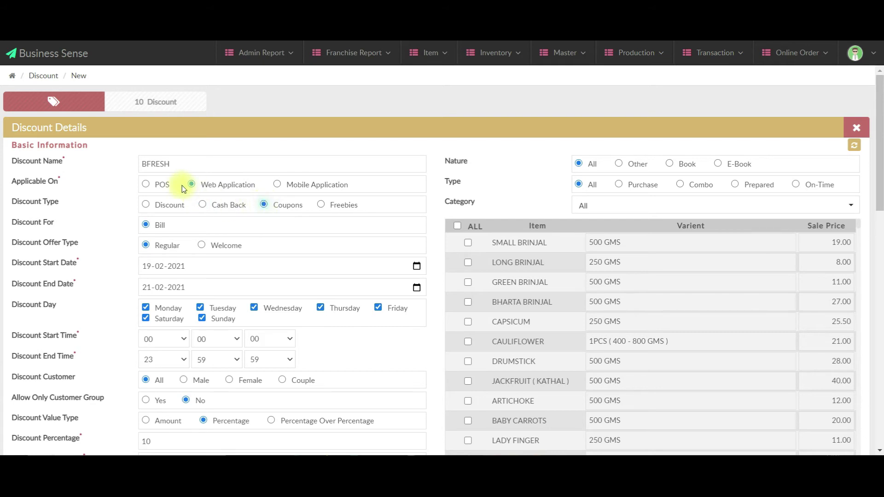
Enter BFRESH10 as the discount's single promotion coupon code.
{"action": "scroll", "coordinate": [230, 242], "scroll_direction": "down", "scroll_amount": 2}
{"action": "scroll", "coordinate": [225, 244], "scroll_direction": "down", "scroll_amount": 5}
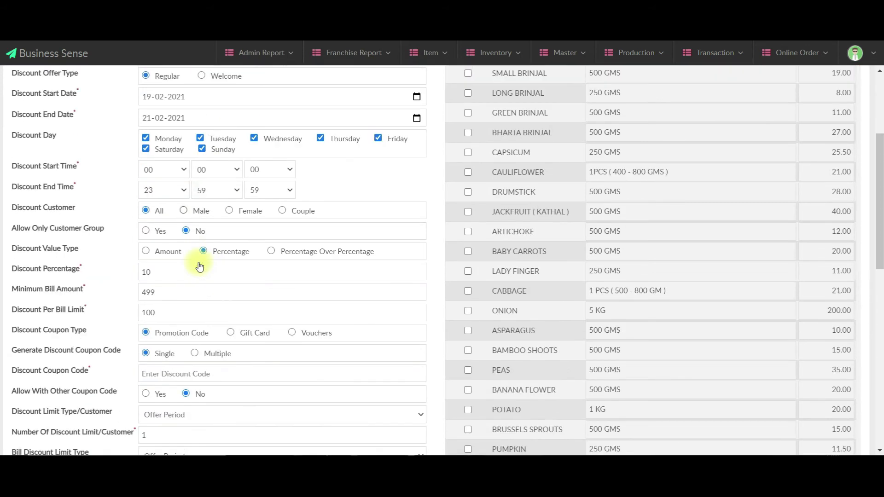
{"action": "scroll", "coordinate": [207, 295], "scroll_direction": "down", "scroll_amount": 1}
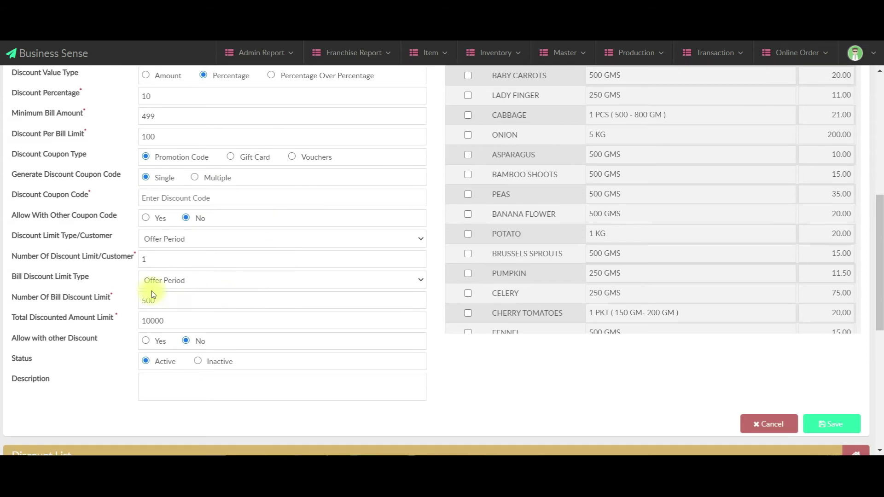
{"action": "scroll", "coordinate": [253, 348], "scroll_direction": "down", "scroll_amount": 1}
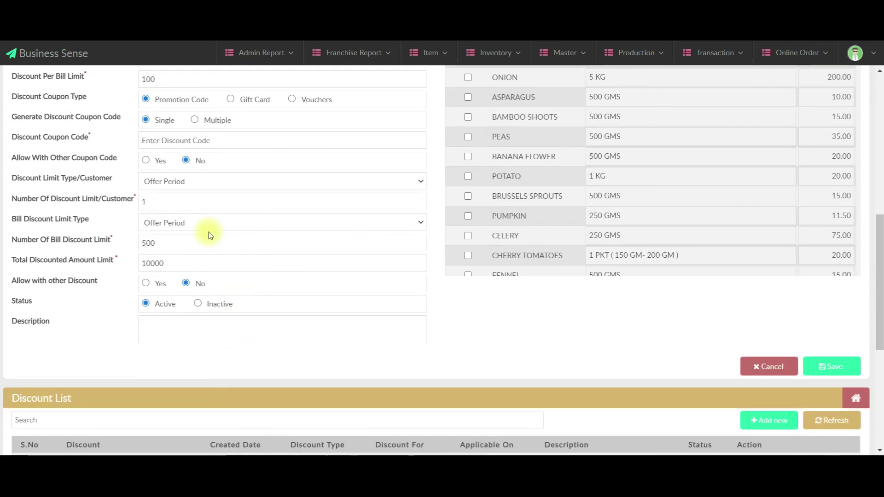
{"action": "left_click", "coordinate": [181, 142]}
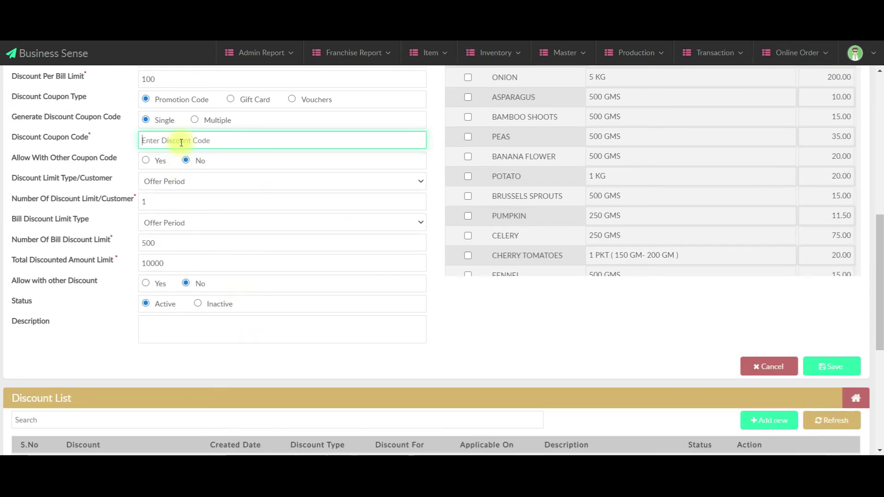
{"action": "scroll", "coordinate": [183, 142], "scroll_direction": "up", "scroll_amount": 1}
{"action": "type", "text": "BFRESH10"}
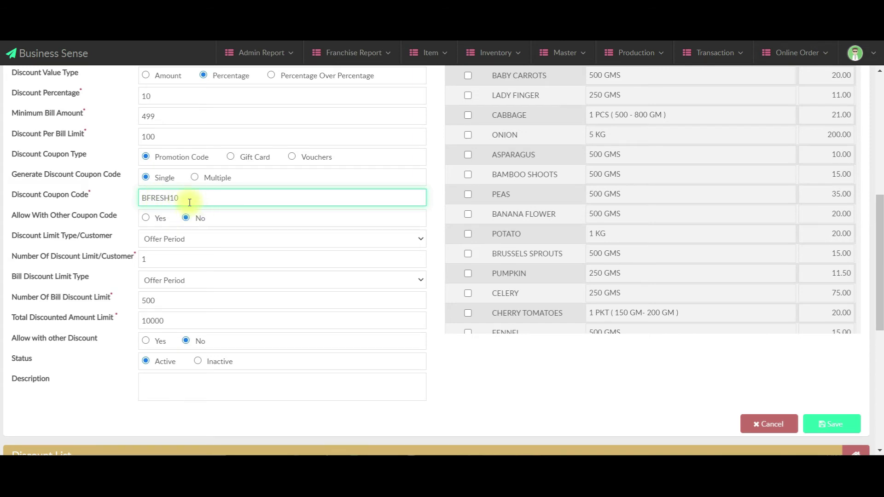
Reuse the coupon code in the discount name, renaming the discount to BFRESH10 499 100.
{"action": "left_click_drag", "start_coordinate": [189, 202], "coordinate": [51, 202]}
{"action": "key", "text": "ctrl+c"}
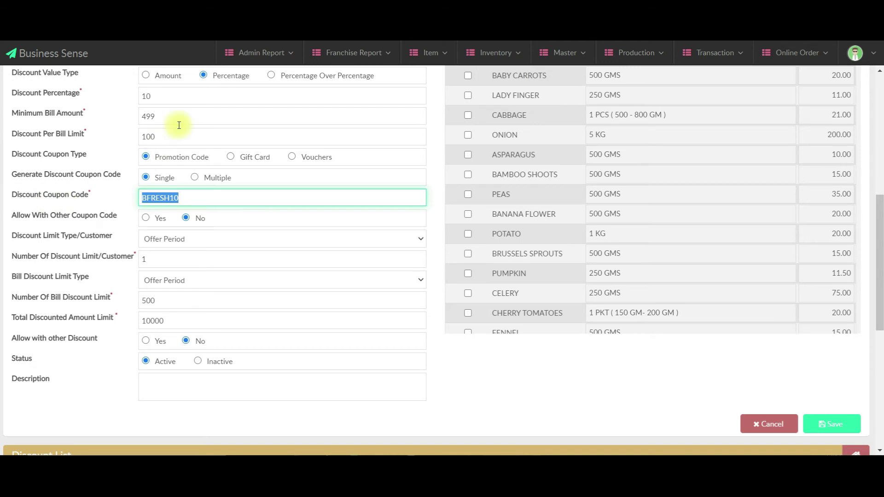
{"action": "scroll", "coordinate": [177, 124], "scroll_direction": "up", "scroll_amount": 8}
{"action": "left_click_drag", "start_coordinate": [175, 159], "coordinate": [101, 167]}
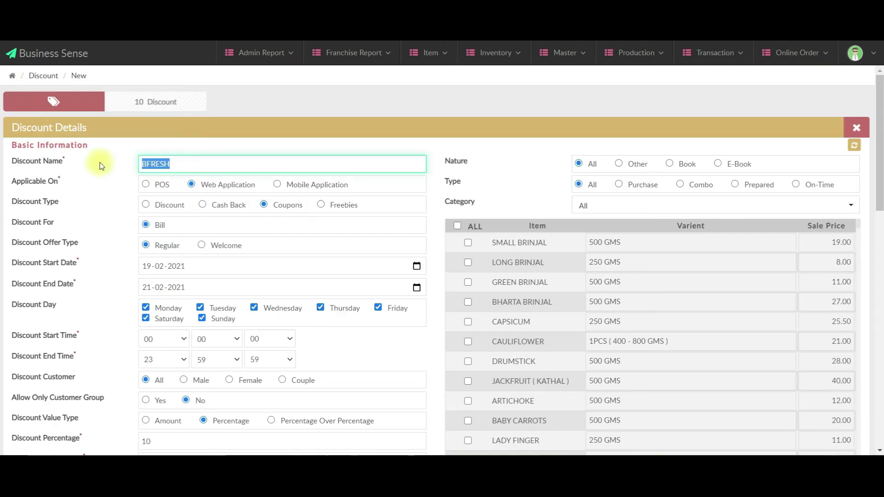
{"action": "key", "text": "ctrl+v"}
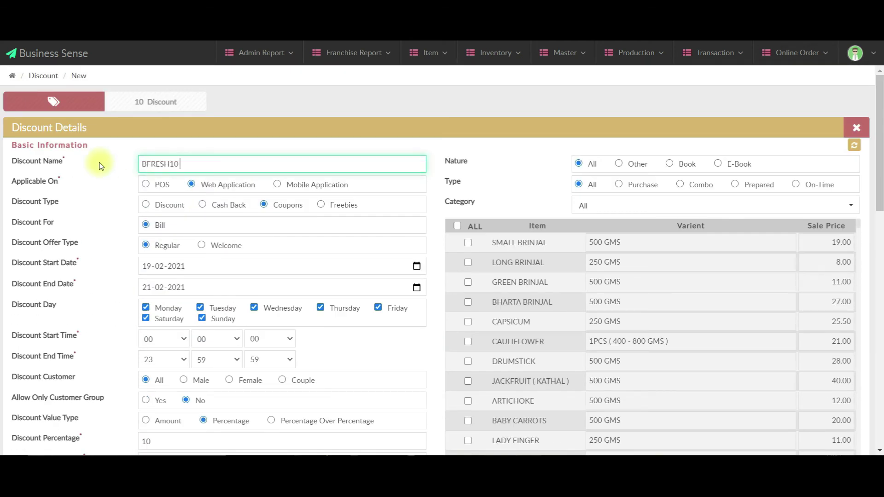
{"action": "type", "text": "499 100"}
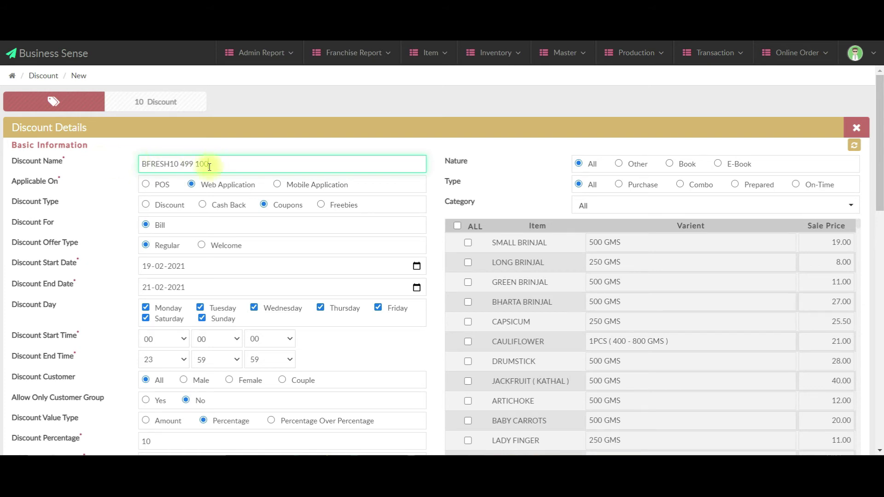
Copy the discount name BFRESH10 499 100 into the description.
{"action": "key", "text": "ctrl+a"}
{"action": "key", "text": "ctrl+c"}
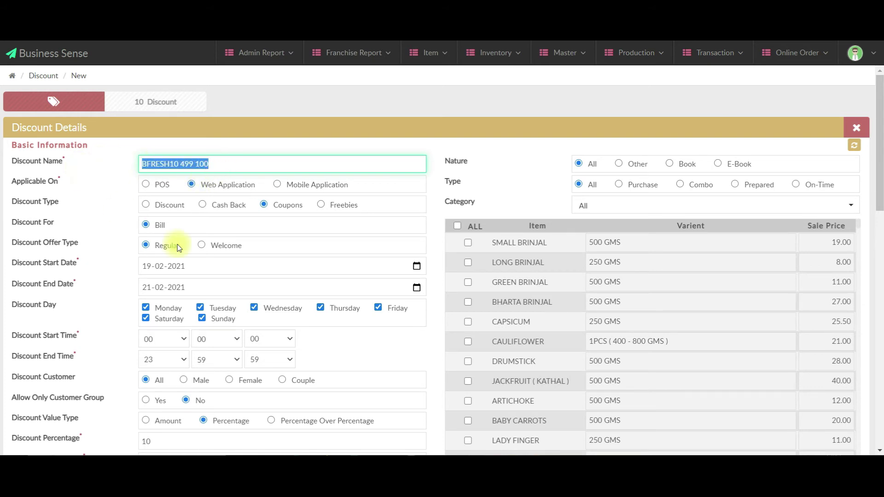
{"action": "scroll", "coordinate": [221, 316], "scroll_direction": "down", "scroll_amount": 10}
{"action": "scroll", "coordinate": [182, 175], "scroll_direction": "up", "scroll_amount": 1}
{"action": "left_click", "coordinate": [182, 156]}
{"action": "key", "text": "ctrl+v"}
Apply the coupon discount to all items and save the new discount record.
{"action": "scroll", "coordinate": [323, 200], "scroll_direction": "up", "scroll_amount": 12}
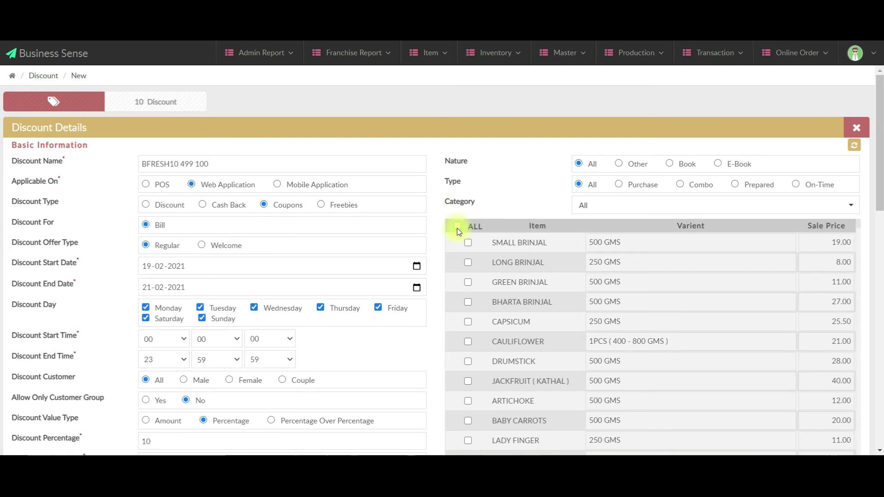
{"action": "left_click", "coordinate": [458, 227]}
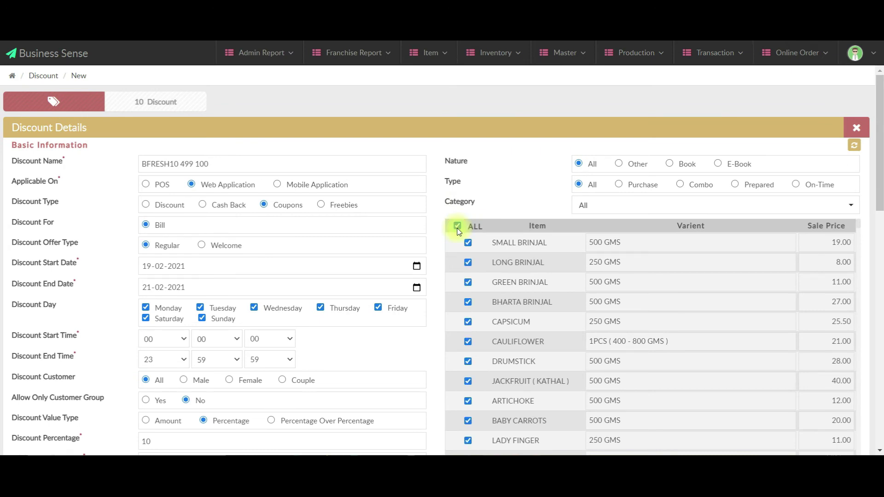
{"action": "left_click", "coordinate": [468, 342]}
{"action": "scroll", "coordinate": [517, 310], "scroll_direction": "down", "scroll_amount": 10}
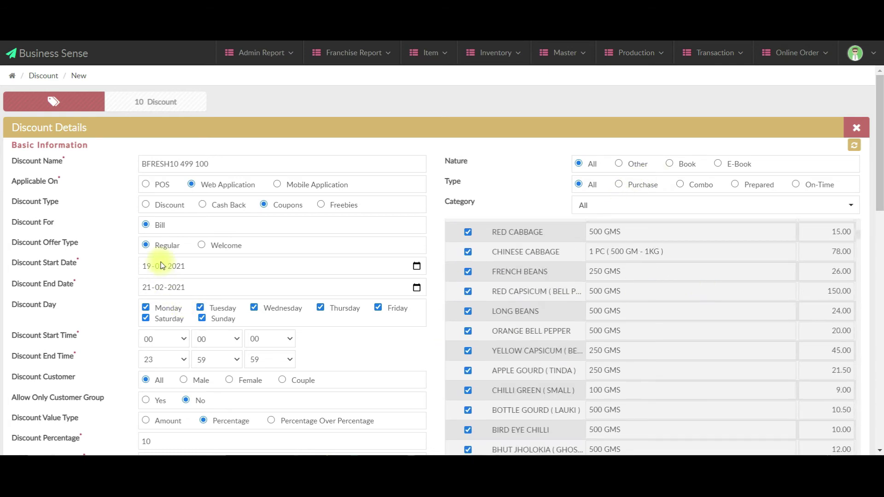
{"action": "scroll", "coordinate": [310, 302], "scroll_direction": "down", "scroll_amount": 15}
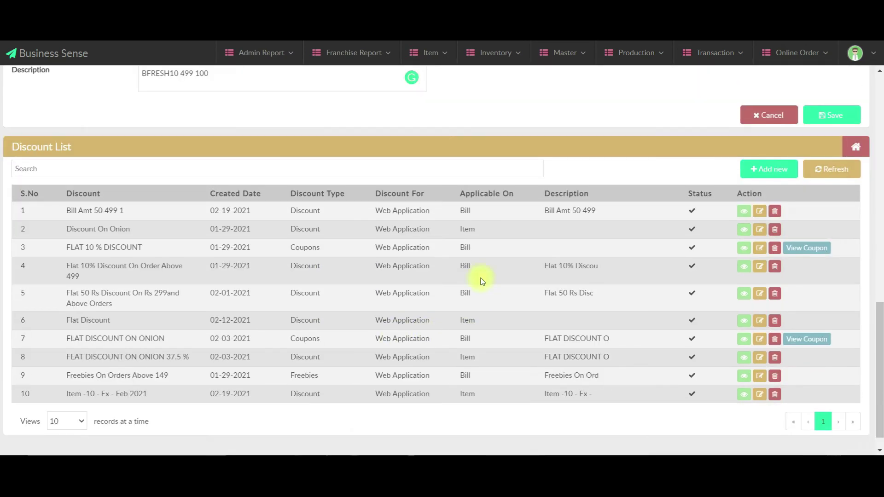
{"action": "scroll", "coordinate": [482, 281], "scroll_direction": "up", "scroll_amount": 5}
{"action": "left_click", "coordinate": [832, 328]}
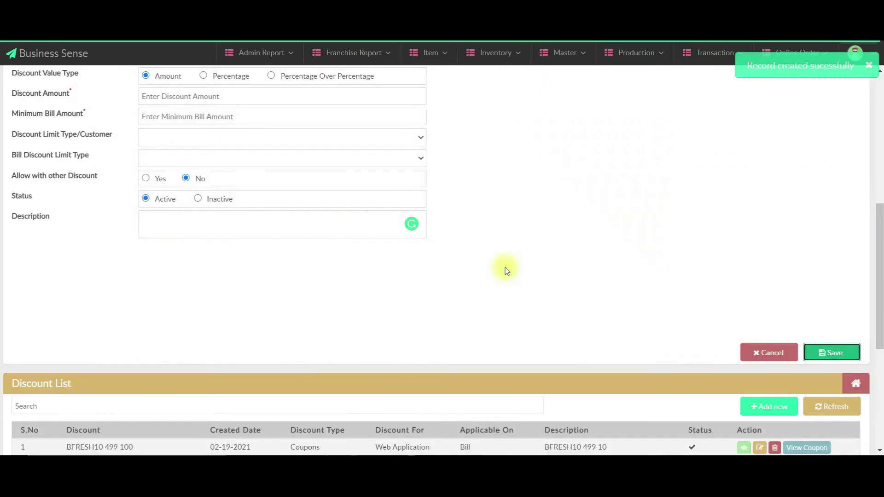
View the coupon code details of BFRESH10 499 100 from the Discount List.
{"action": "scroll", "coordinate": [506, 274], "scroll_direction": "down", "scroll_amount": 5}
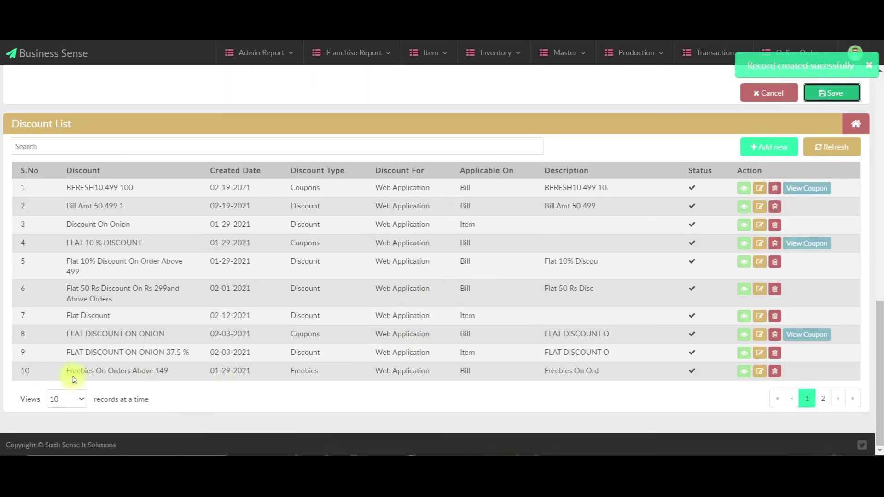
{"action": "left_click", "coordinate": [808, 188]}
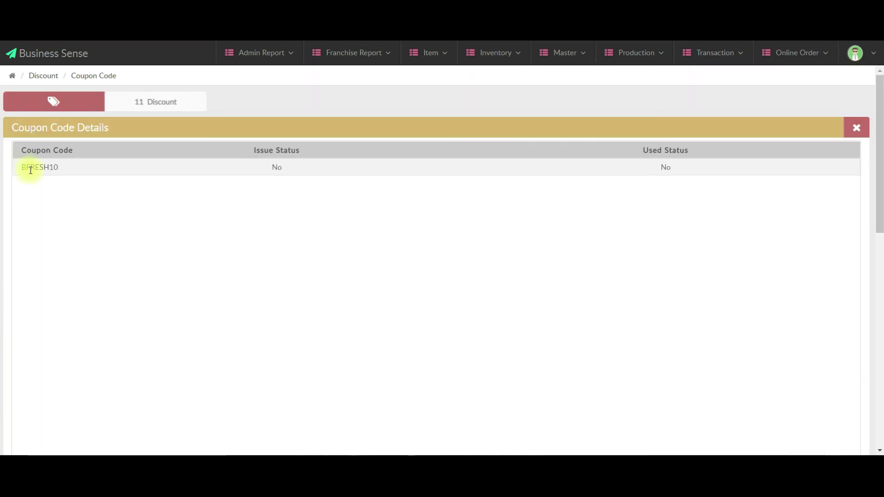
{"action": "scroll", "coordinate": [223, 276], "scroll_direction": "down", "scroll_amount": 3}
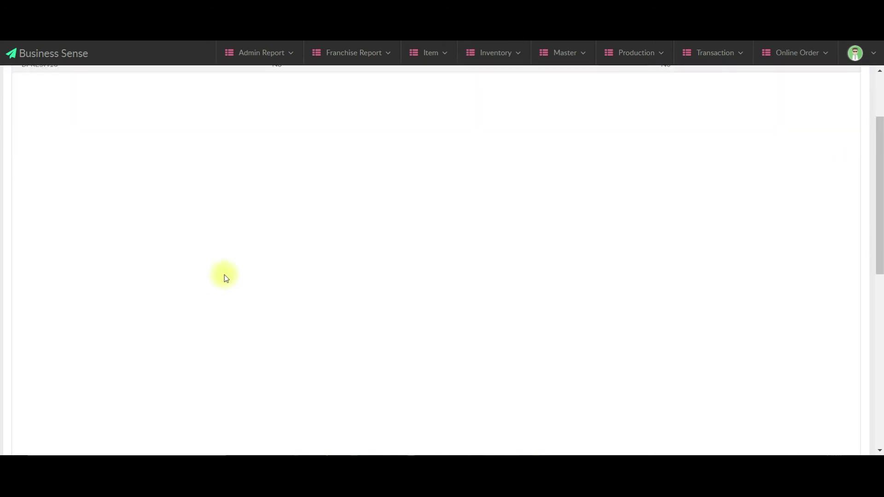
{"action": "scroll", "coordinate": [226, 271], "scroll_direction": "up", "scroll_amount": 3}
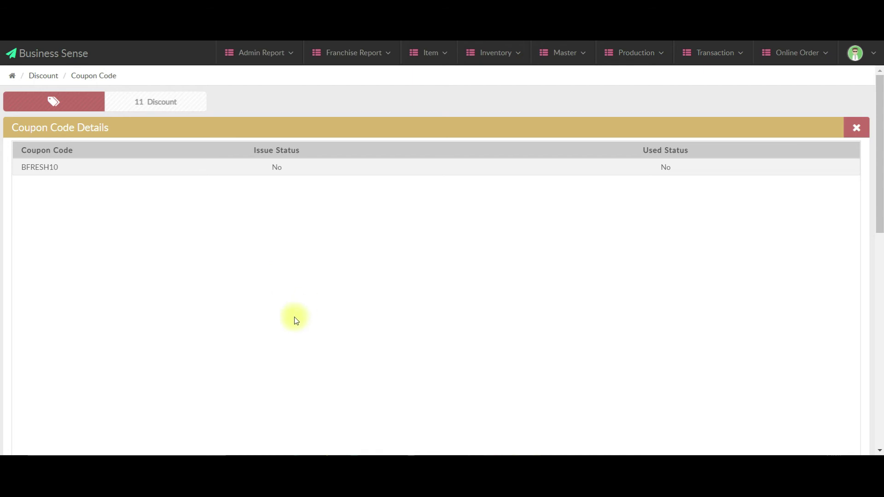
Assign the BFRESH10 499 100 coupon discount to the Fresh franchisee and save the franchisee discounts.
{"action": "left_click", "coordinate": [433, 56]}
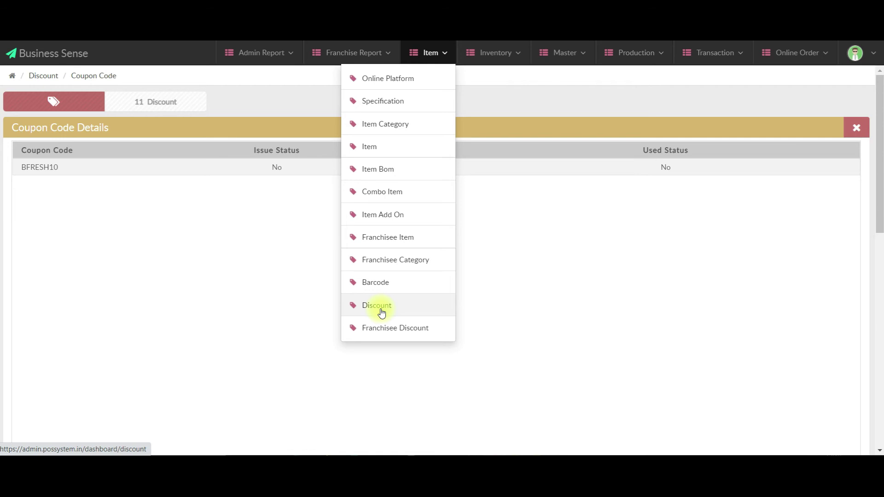
{"action": "left_click", "coordinate": [385, 326]}
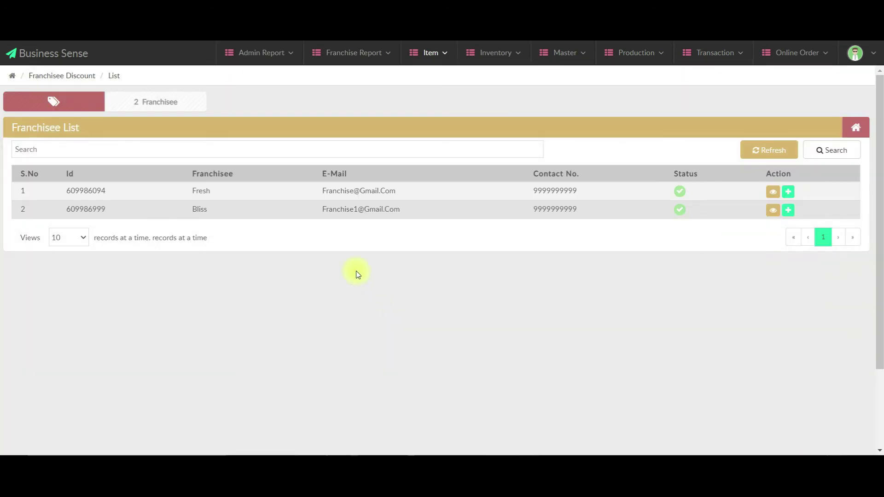
{"action": "left_click", "coordinate": [788, 192]}
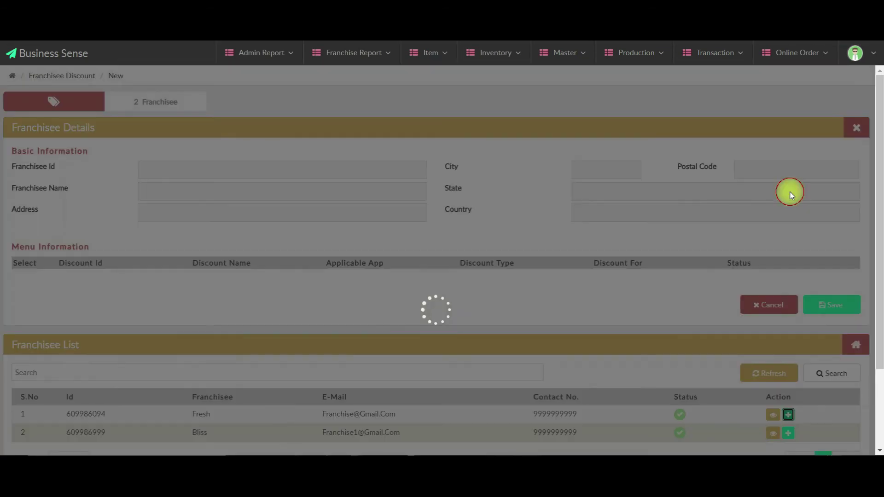
{"action": "scroll", "coordinate": [33, 303], "scroll_direction": "down", "scroll_amount": 3}
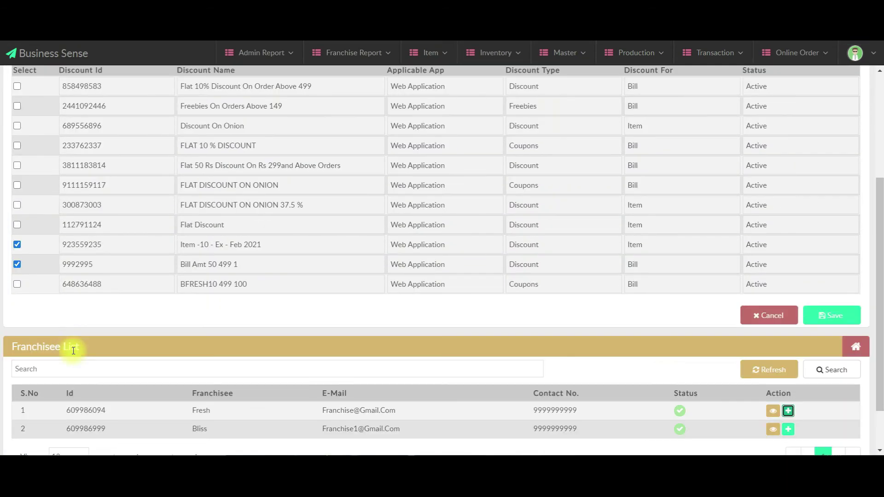
{"action": "left_click", "coordinate": [17, 284]}
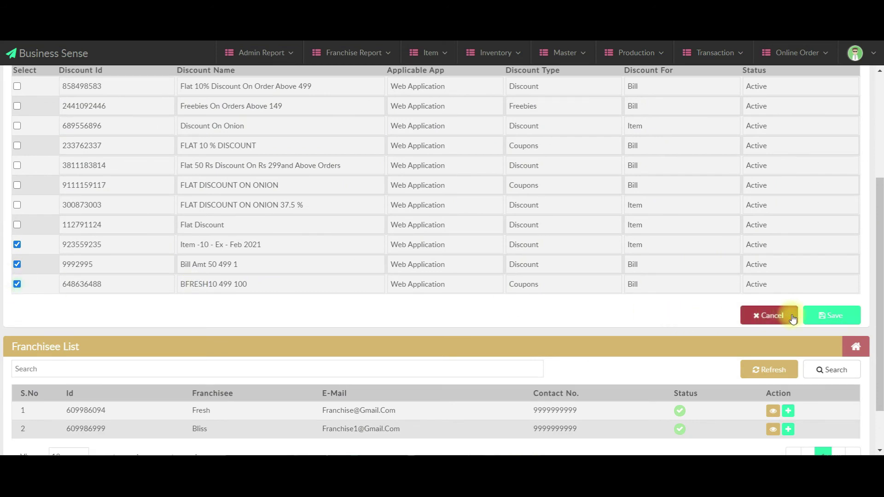
{"action": "left_click", "coordinate": [829, 314]}
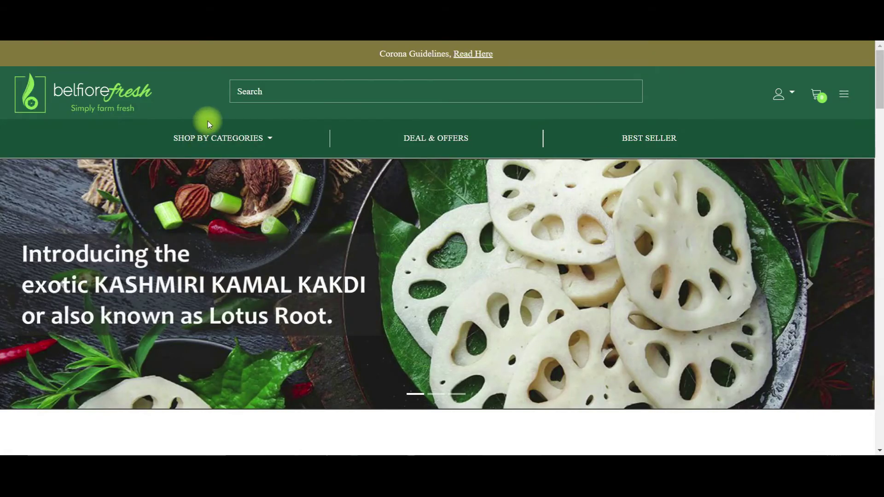
Switch to the Belfiore Fresh web store and browse to the Daily Vegetables category.
{"action": "scroll", "coordinate": [277, 258], "scroll_direction": "down", "scroll_amount": 10}
{"action": "scroll", "coordinate": [312, 304], "scroll_direction": "up", "scroll_amount": 10}
{"action": "left_click", "coordinate": [252, 139]}
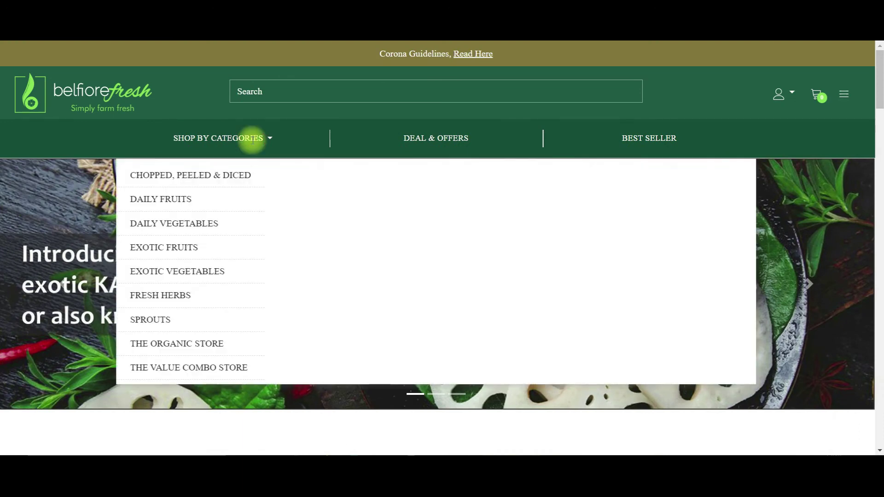
{"action": "left_click", "coordinate": [184, 232]}
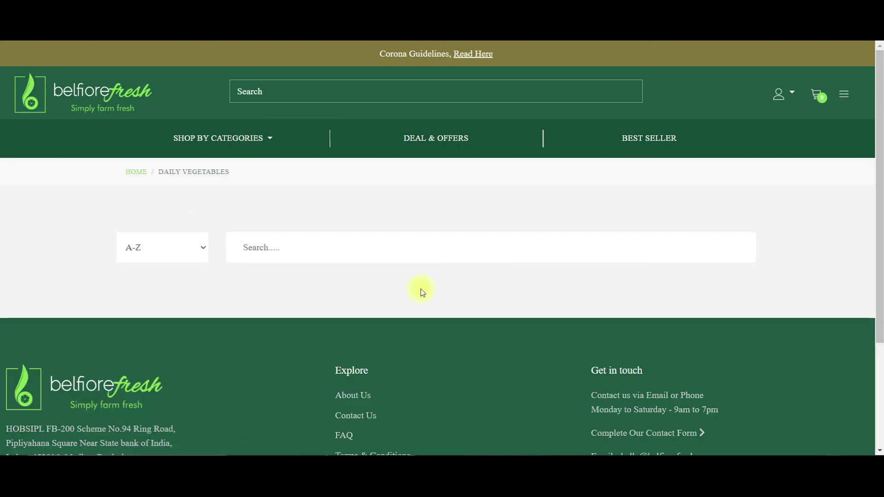
{"action": "scroll", "coordinate": [248, 313], "scroll_direction": "down", "scroll_amount": 5}
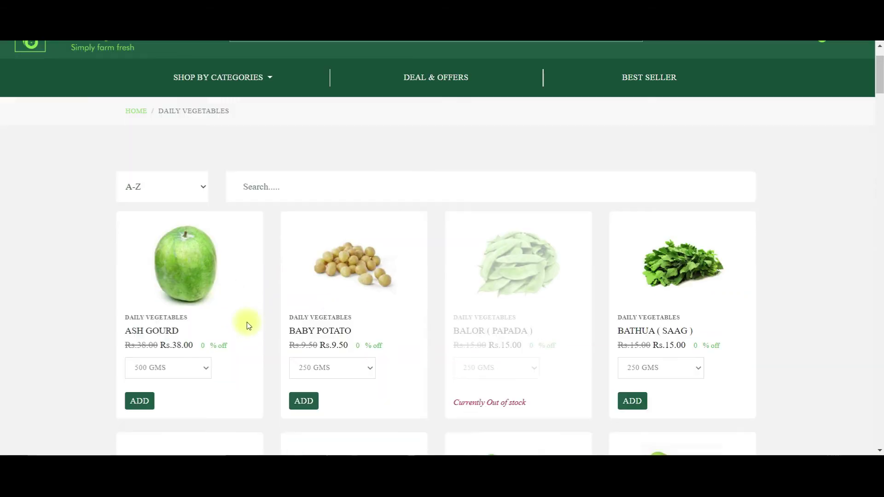
Add Ash Gourd, Baby Potato, Bathua, Beetroot, Bharta Brinjal, Bitter Gourd and Bottle Gourd to the cart.
{"action": "left_click", "coordinate": [140, 256]}
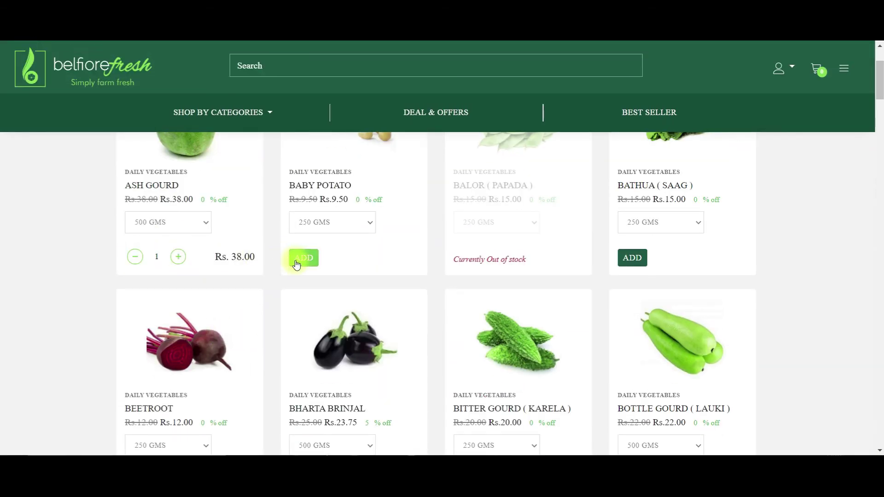
{"action": "left_click", "coordinate": [631, 257]}
{"action": "scroll", "coordinate": [574, 302], "scroll_direction": "down", "scroll_amount": 3}
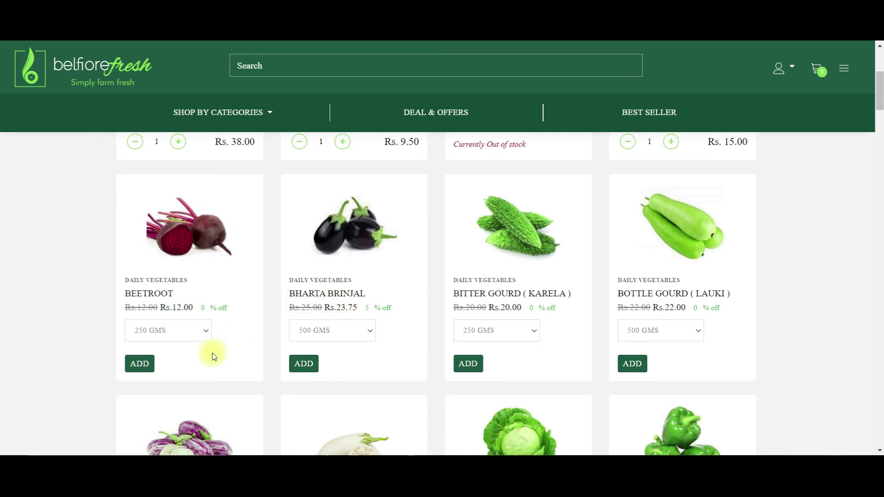
{"action": "left_click", "coordinate": [139, 364]}
{"action": "left_click", "coordinate": [303, 364]}
{"action": "left_click", "coordinate": [467, 368]}
{"action": "left_click", "coordinate": [631, 365]}
Add one Cabbage and one Cauliflower from the daily vegetables to the cart.
{"action": "scroll", "coordinate": [632, 366], "scroll_direction": "down", "scroll_amount": 3}
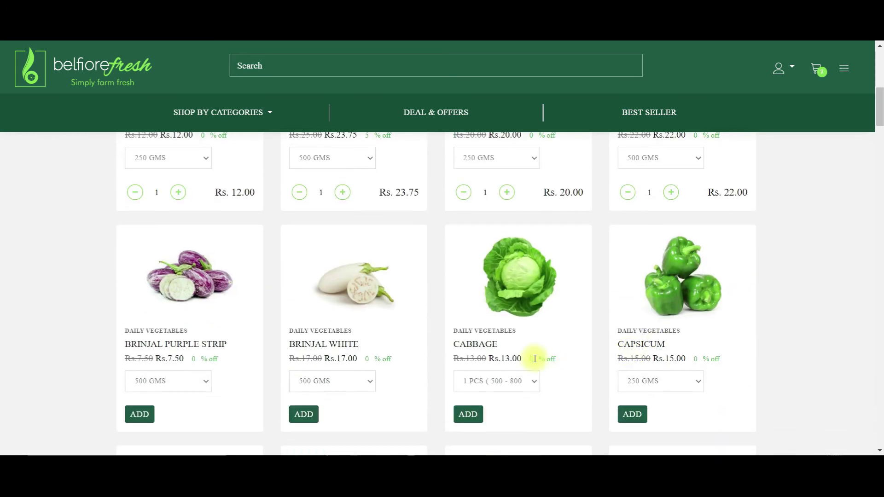
{"action": "left_click", "coordinate": [466, 415]}
{"action": "scroll", "coordinate": [504, 335], "scroll_direction": "down", "scroll_amount": 5}
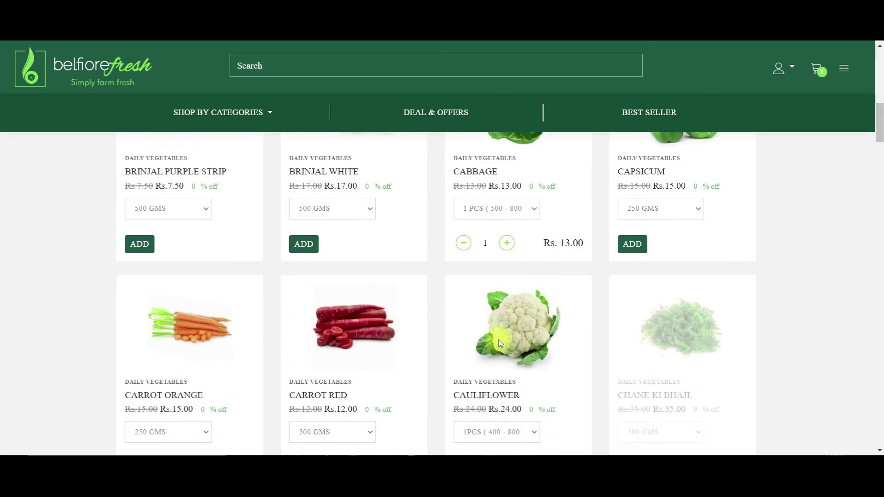
{"action": "left_click", "coordinate": [468, 351]}
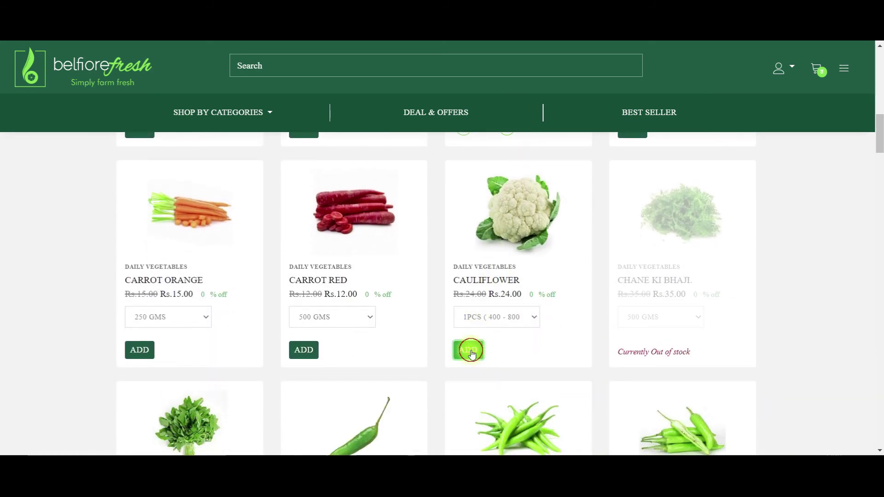
Add Tomato (Hybrid), Tomato Green, and Turnip in both the 250 GMS and 500 GMS sizes to the cart.
{"action": "scroll", "coordinate": [405, 343], "scroll_direction": "down", "scroll_amount": 2}
{"action": "scroll", "coordinate": [360, 351], "scroll_direction": "down", "scroll_amount": 12}
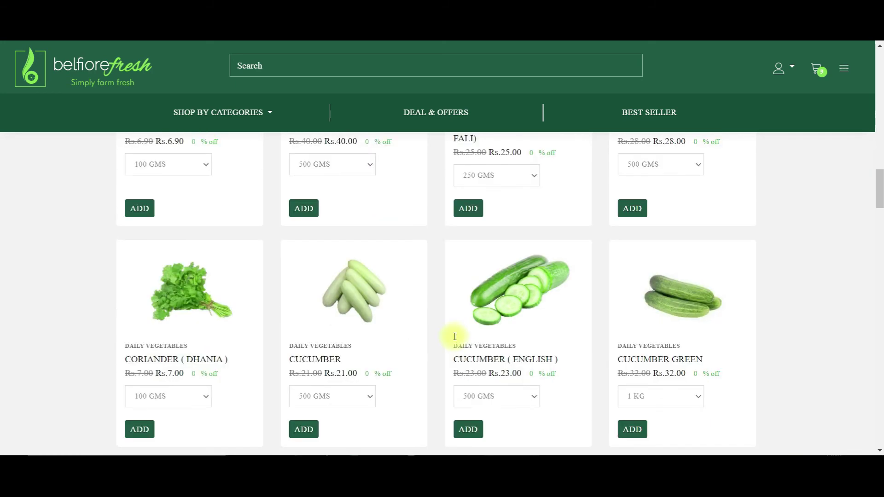
{"action": "scroll", "coordinate": [501, 324], "scroll_direction": "down", "scroll_amount": 14}
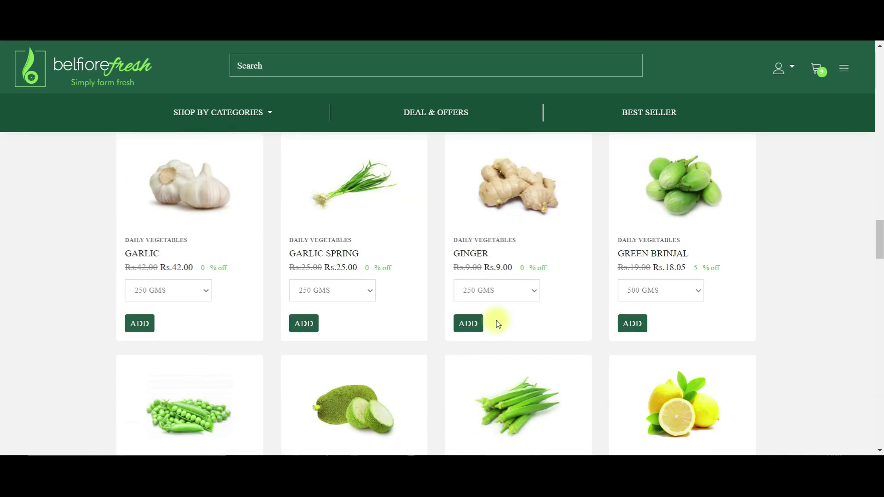
{"action": "scroll", "coordinate": [514, 321], "scroll_direction": "down", "scroll_amount": 11}
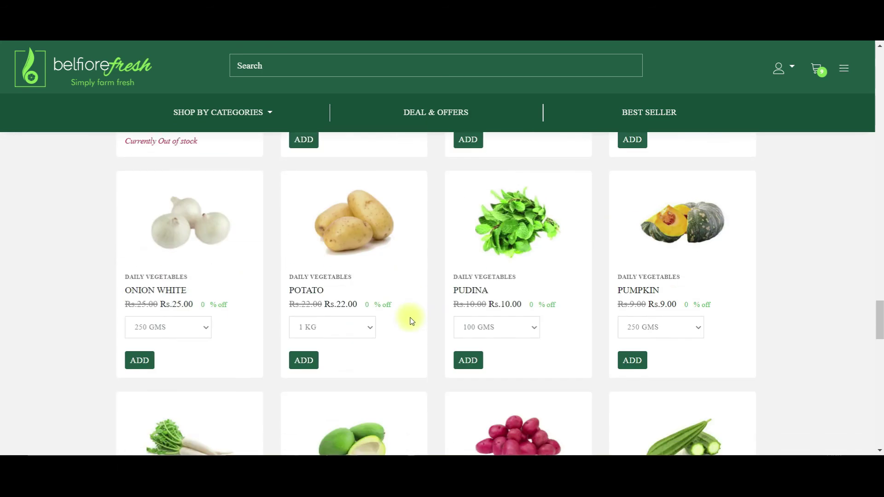
{"action": "scroll", "coordinate": [360, 315], "scroll_direction": "down", "scroll_amount": 9}
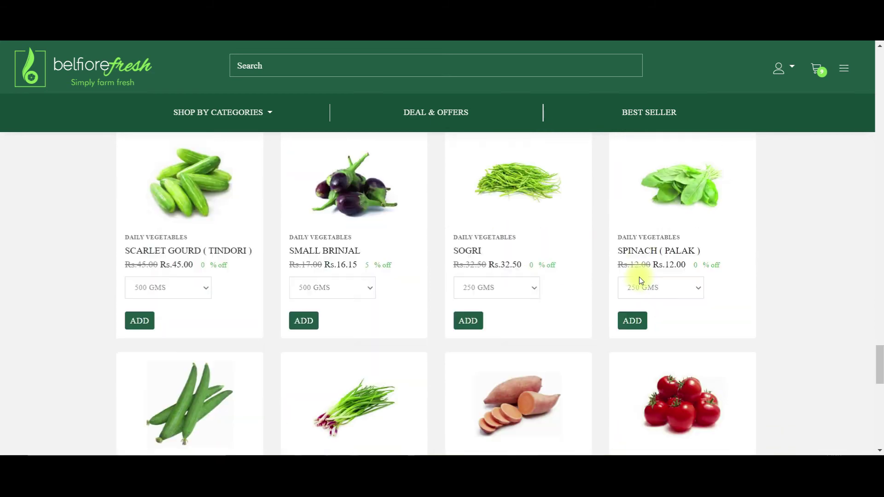
{"action": "scroll", "coordinate": [432, 304], "scroll_direction": "down", "scroll_amount": 5}
{"action": "scroll", "coordinate": [430, 304], "scroll_direction": "up", "scroll_amount": 5}
{"action": "scroll", "coordinate": [396, 320], "scroll_direction": "down", "scroll_amount": 3}
{"action": "left_click", "coordinate": [131, 323]}
{"action": "left_click", "coordinate": [300, 324]}
{"action": "left_click", "coordinate": [464, 326]}
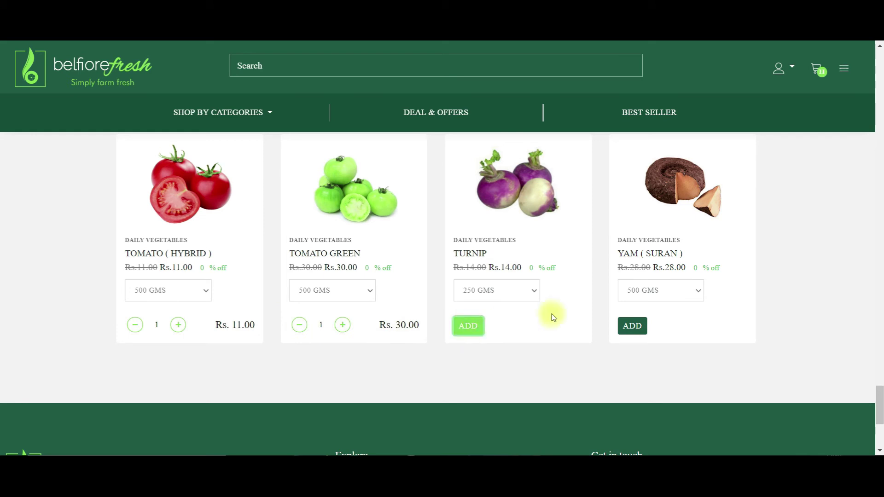
{"action": "left_click", "coordinate": [529, 299]}
{"action": "left_click", "coordinate": [507, 313]}
{"action": "left_click", "coordinate": [469, 327]}
Open the full shopping cart page and bring up its order summary and today's offers.
{"action": "scroll", "coordinate": [740, 243], "scroll_direction": "up", "scroll_amount": 20}
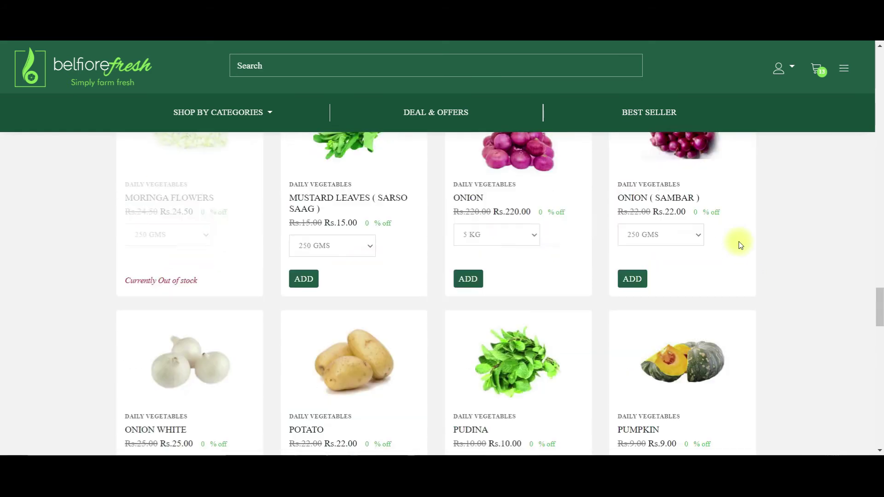
{"action": "left_click", "coordinate": [815, 70]}
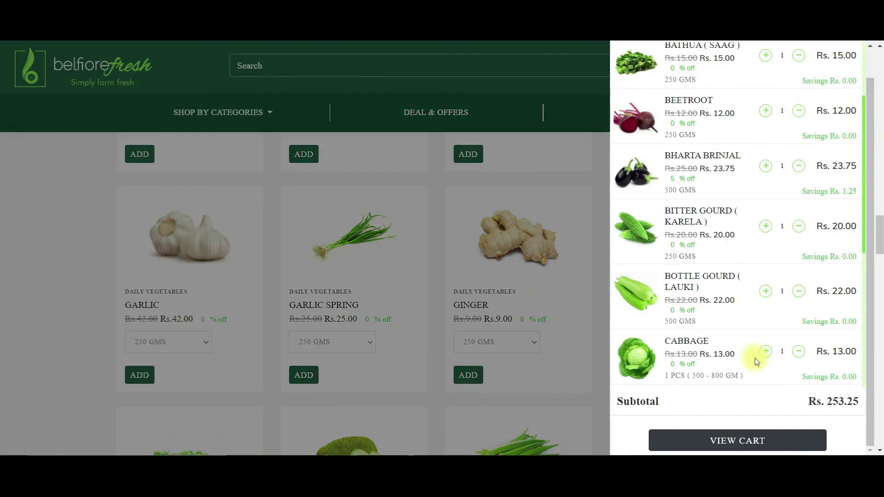
{"action": "left_click", "coordinate": [746, 443]}
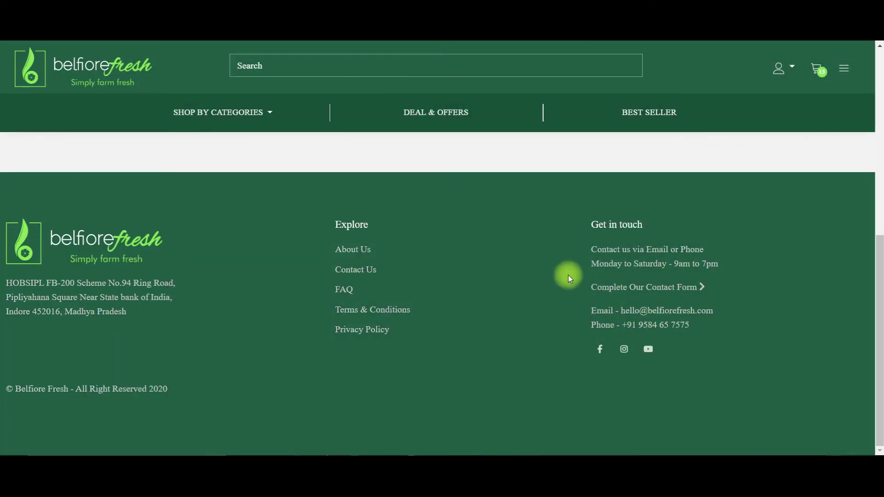
{"action": "scroll", "coordinate": [546, 289], "scroll_direction": "down", "scroll_amount": 6}
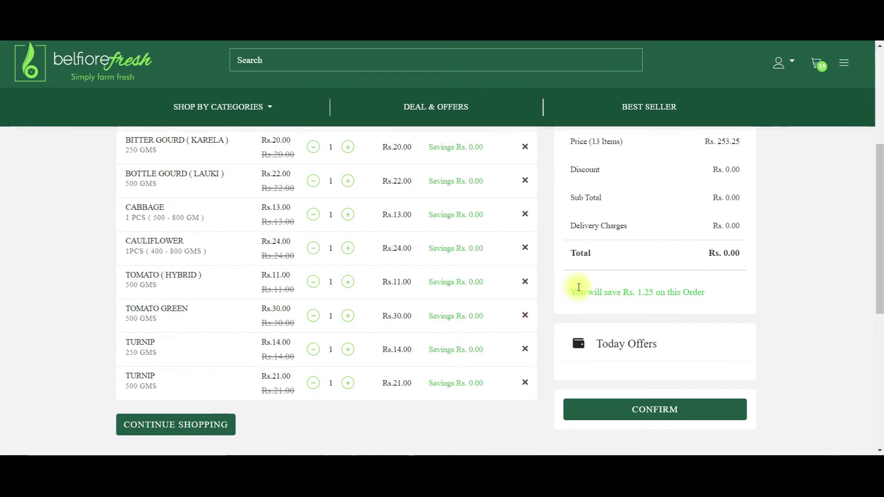
Increase the Bathua (Saag) quantity in the cart to 12 and try to select the Bill Amt 50 499 1 offer.
{"action": "scroll", "coordinate": [629, 287], "scroll_direction": "up", "scroll_amount": 1}
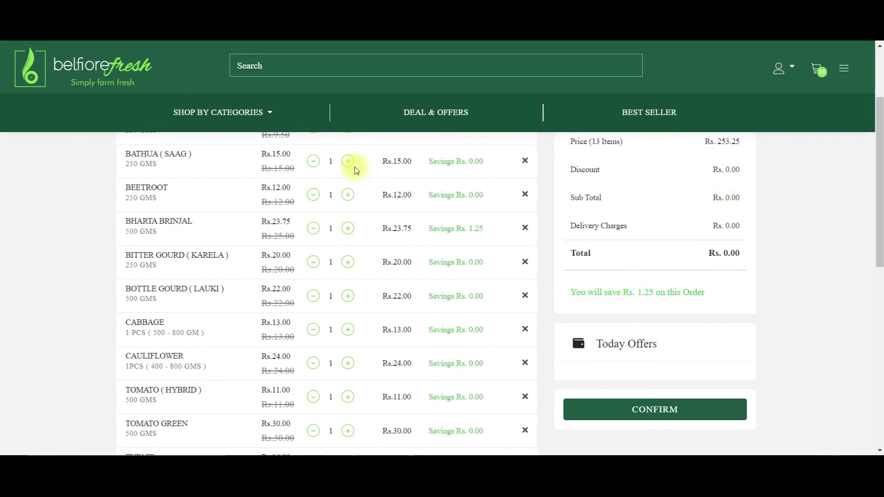
{"action": "left_click", "coordinate": [349, 161]}
{"action": "left_click", "coordinate": [348, 161]}
{"action": "left_click", "coordinate": [352, 161]}
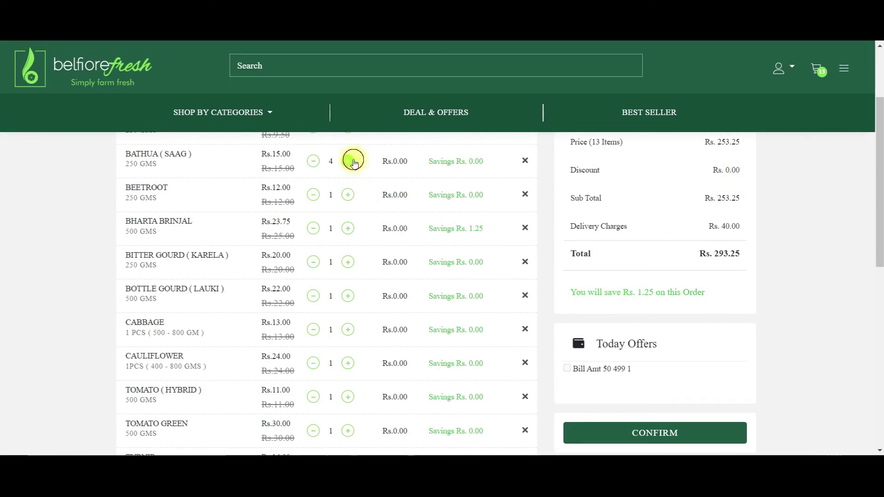
{"action": "left_click", "coordinate": [351, 161]}
{"action": "left_click", "coordinate": [351, 161]}
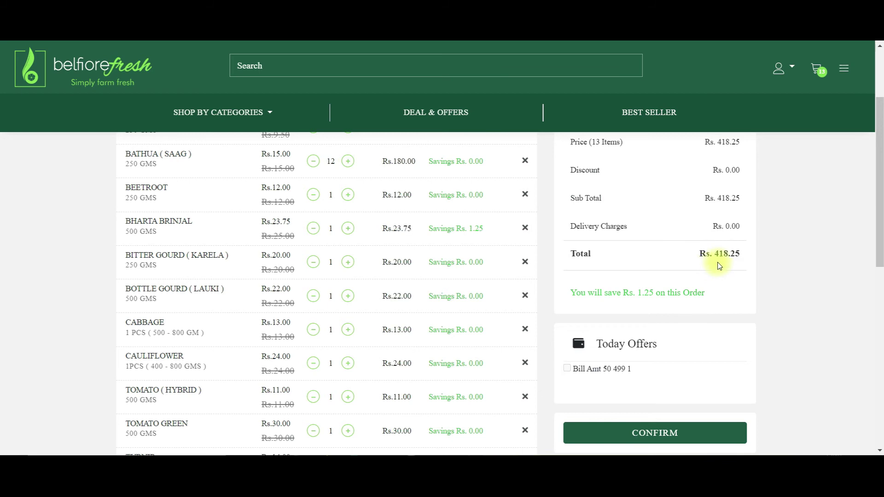
{"action": "left_click", "coordinate": [566, 370]}
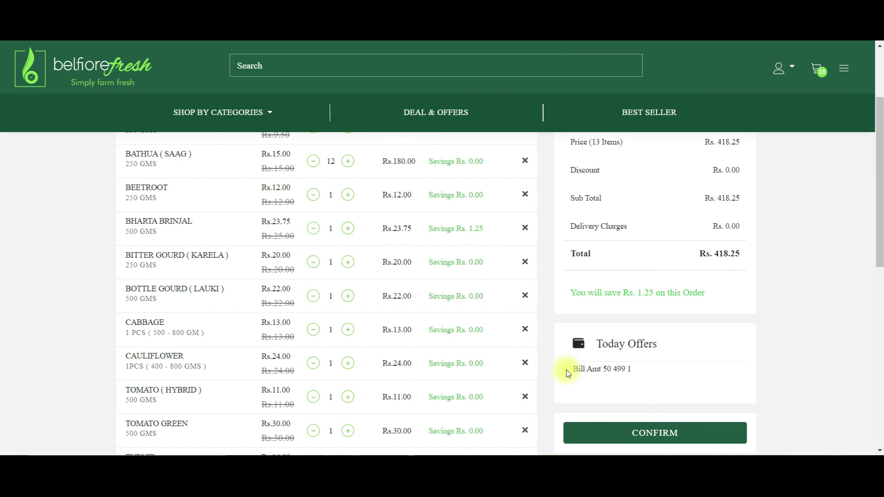